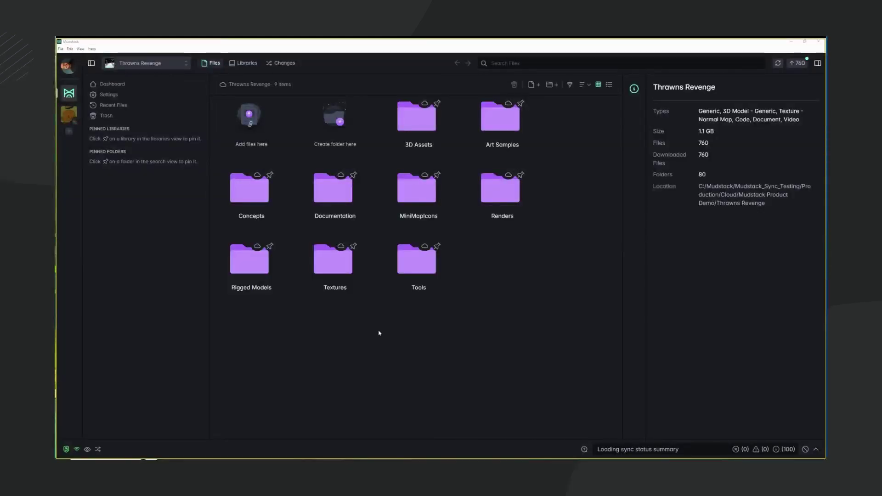
# Create a new library named '3D Files'.
pyautogui.click(244, 64)
pyautogui.click(494, 267)
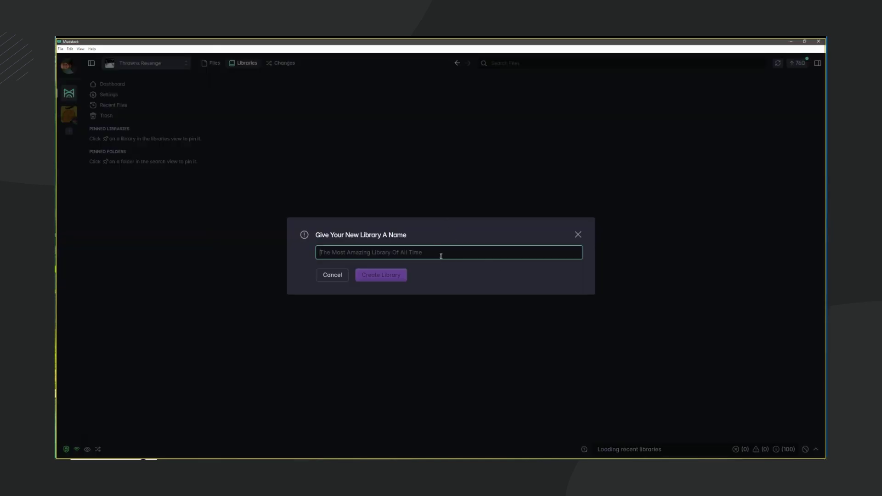
pyautogui.write('3D Files')
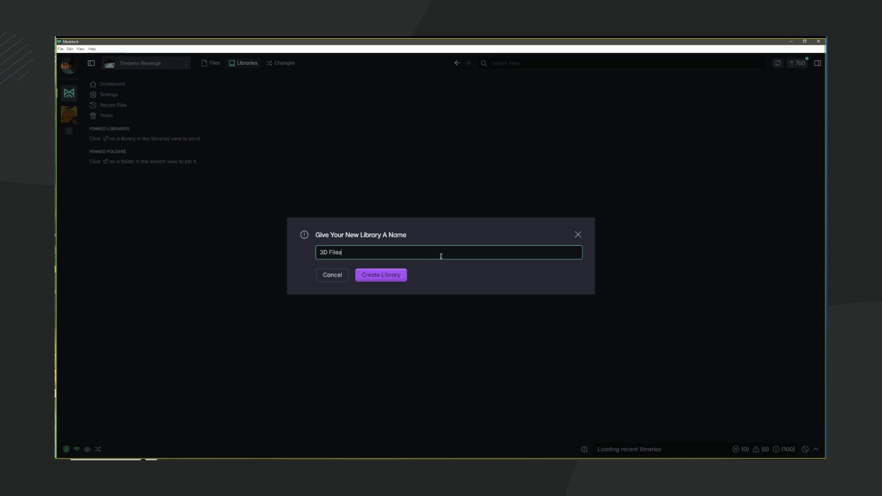
pyautogui.click(386, 274)
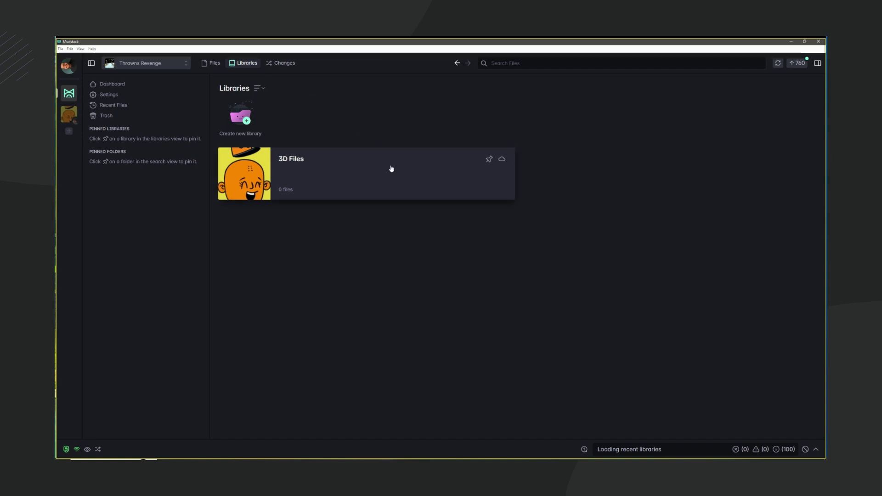
# Create a second library named 'Sprint #21'.
pyautogui.click(239, 121)
pyautogui.write('S')
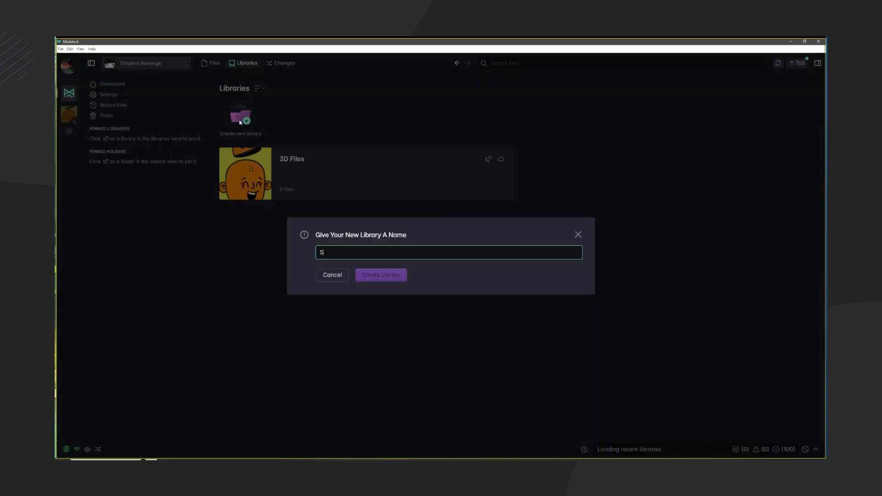
pyautogui.write('print #21')
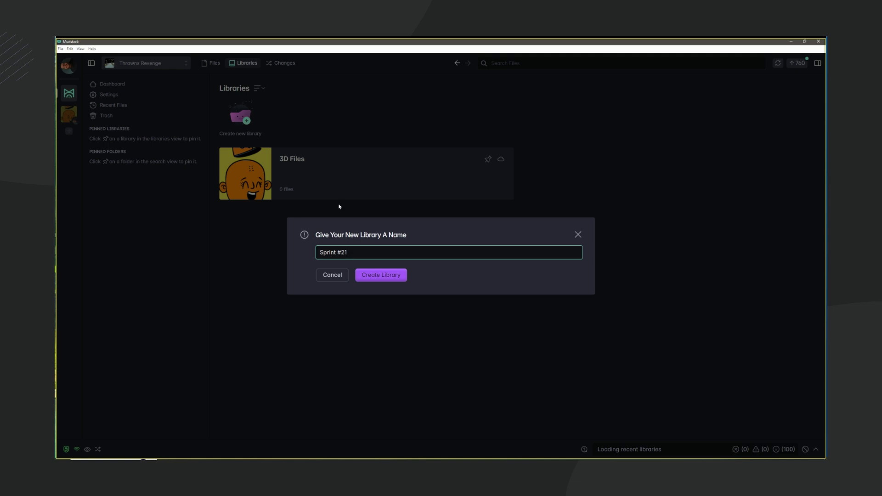
pyautogui.press('Return')
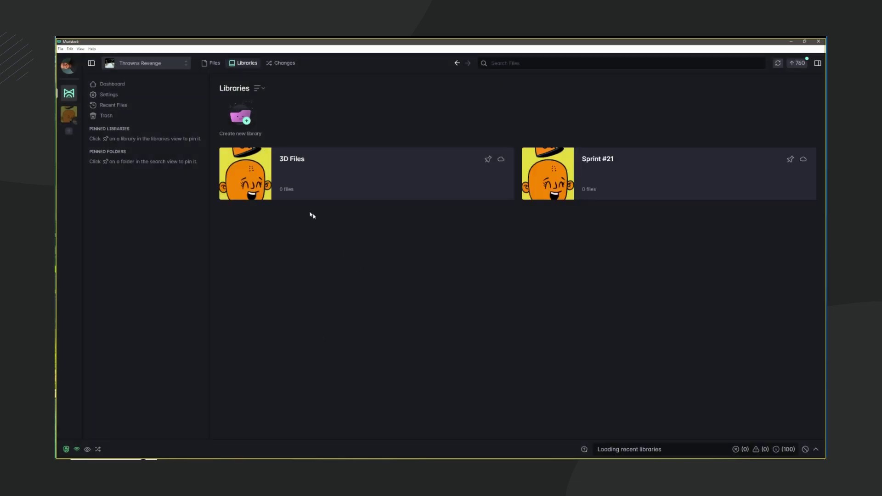
# In 3D Assets > Finished Models > Fighter, search for '.fbx' files.
pyautogui.click(295, 167)
pyautogui.doubleClick(424, 119)
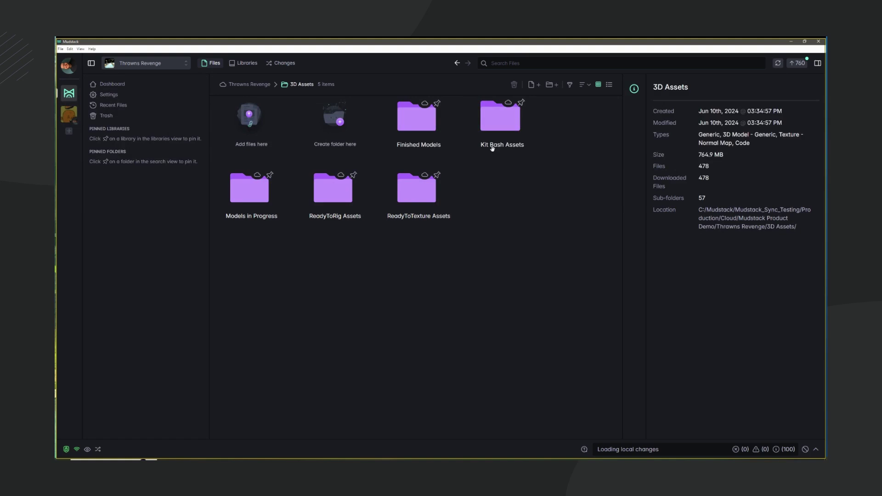
pyautogui.doubleClick(421, 143)
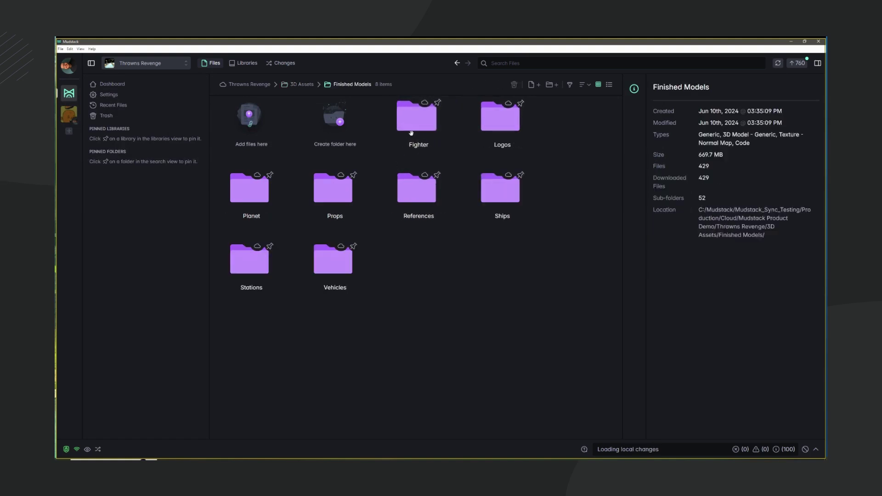
pyautogui.doubleClick(414, 129)
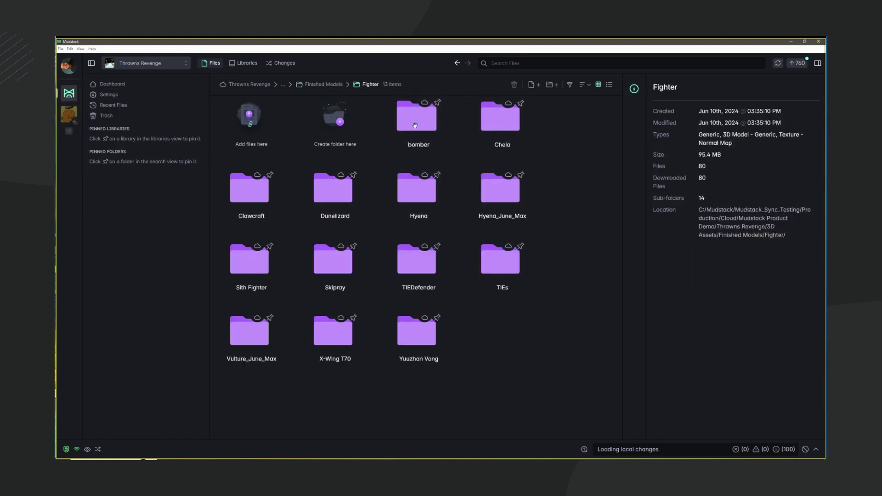
pyautogui.click(518, 62)
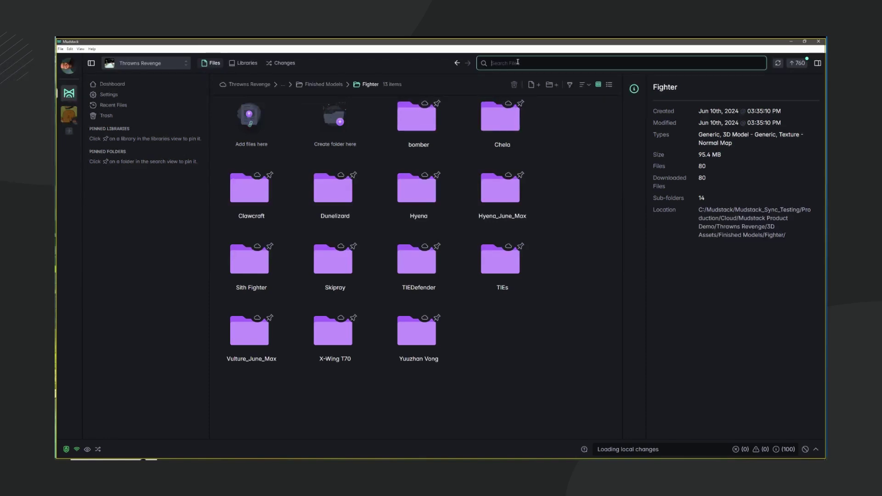
pyautogui.write('.fbx')
pyautogui.press('Return')
# Select all 12 FBX results and add them to the 3D Files library.
pyautogui.click(268, 177)
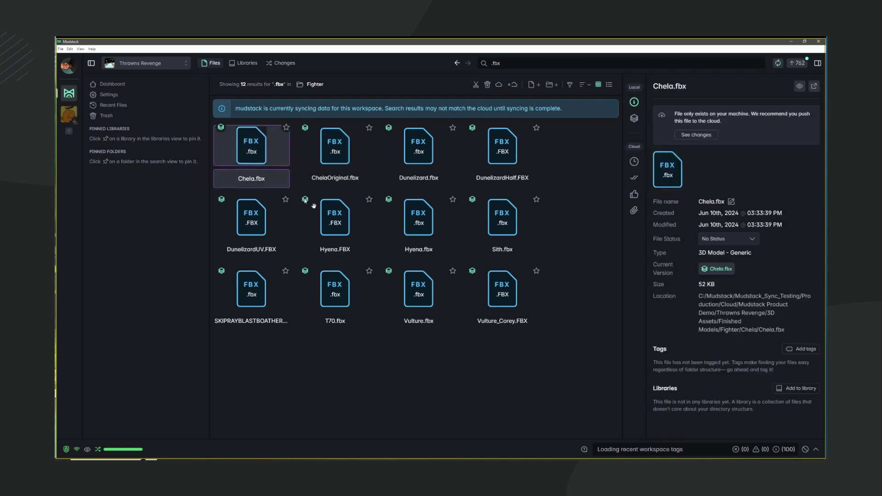
pyautogui.keyDown('shift'); pyautogui.click(510, 276); pyautogui.keyUp('shift')
pyautogui.rightClick(514, 316)
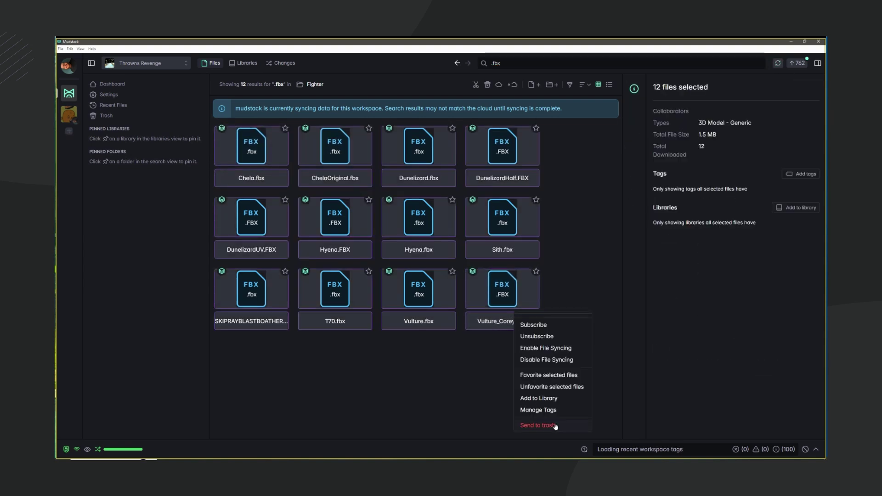
pyautogui.click(791, 209)
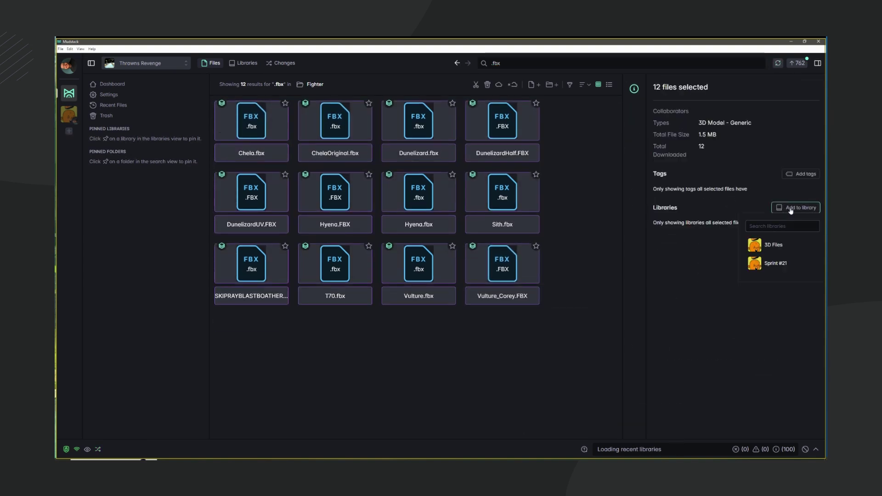
pyautogui.click(781, 247)
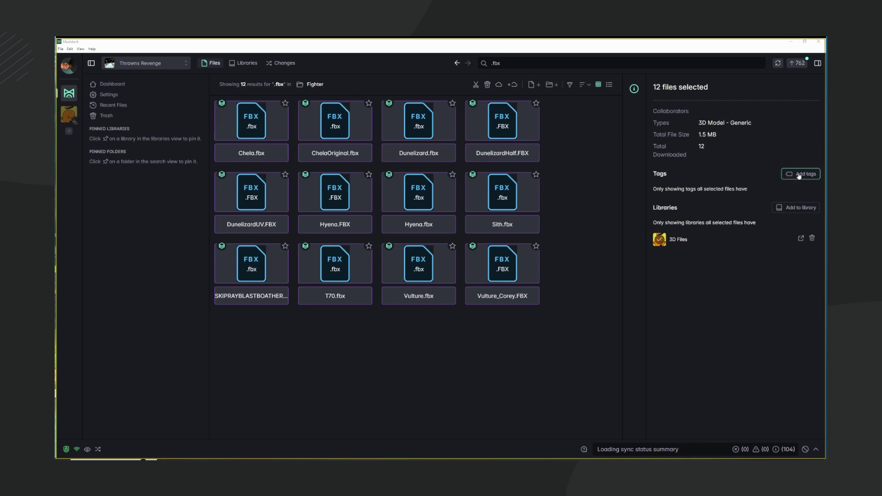
# Create a 'Fighter' tag and apply it to all 12 selected FBX files.
pyautogui.click(800, 174)
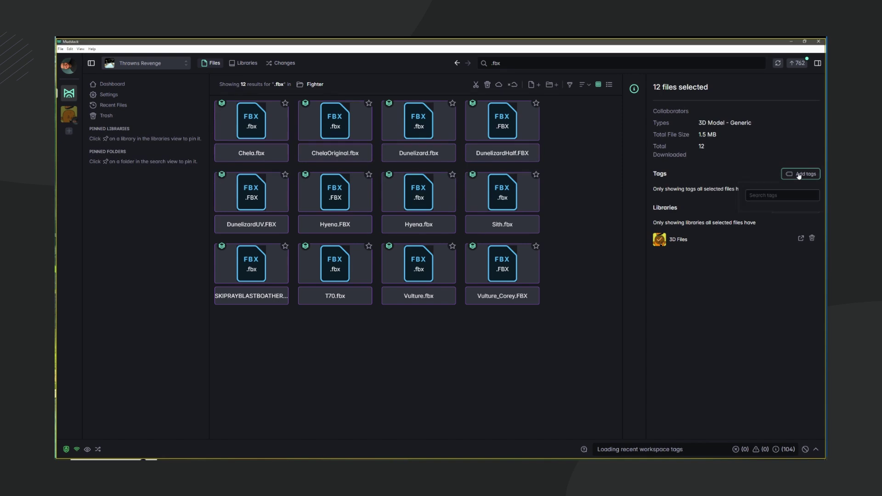
pyautogui.write('Fig')
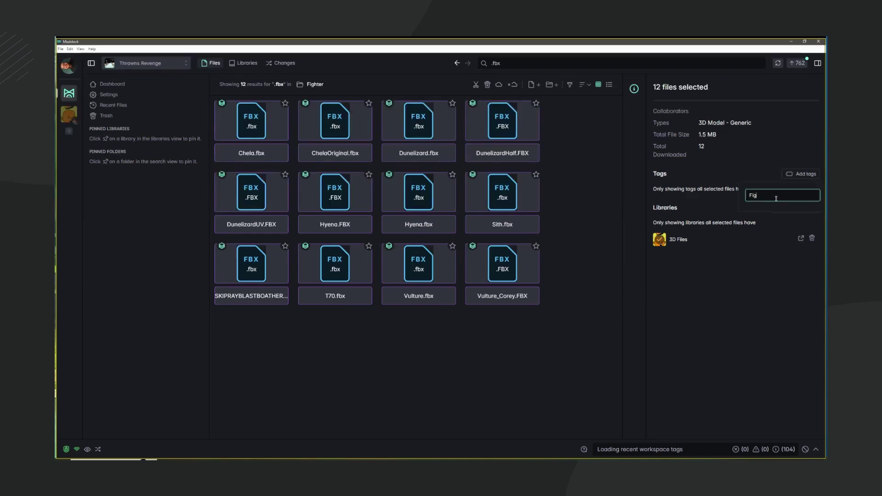
pyautogui.write('hter')
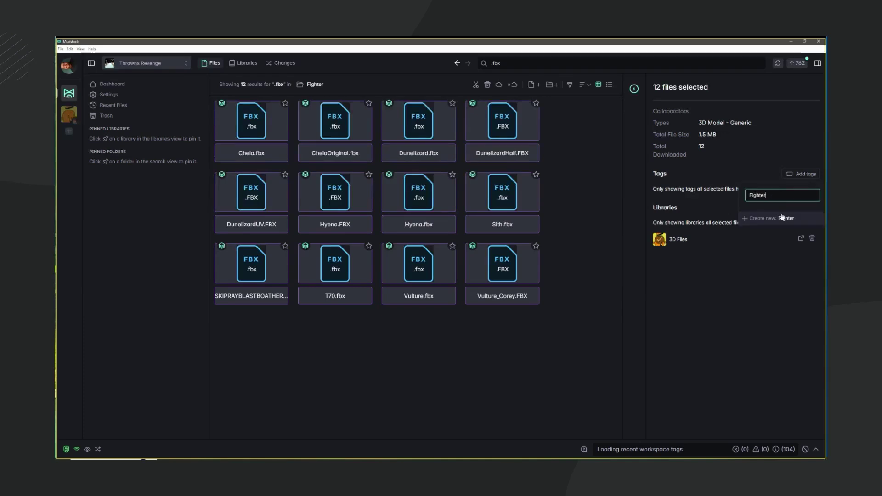
pyautogui.click(781, 219)
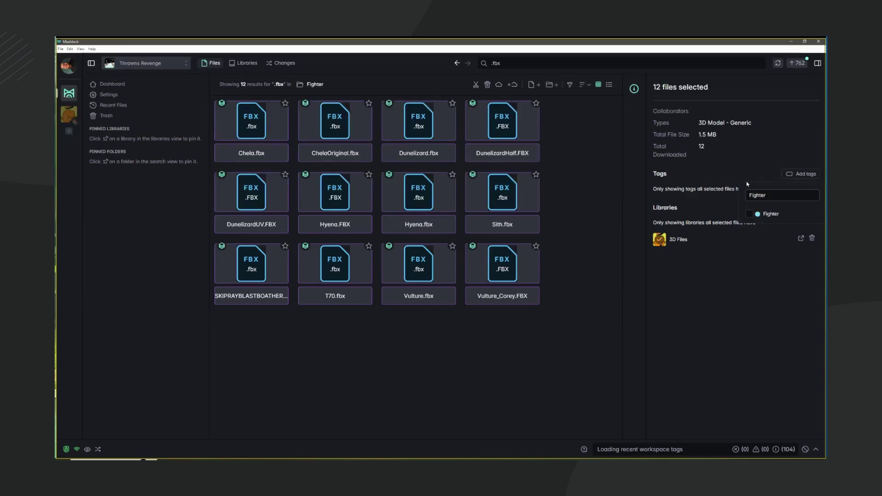
pyautogui.click(750, 215)
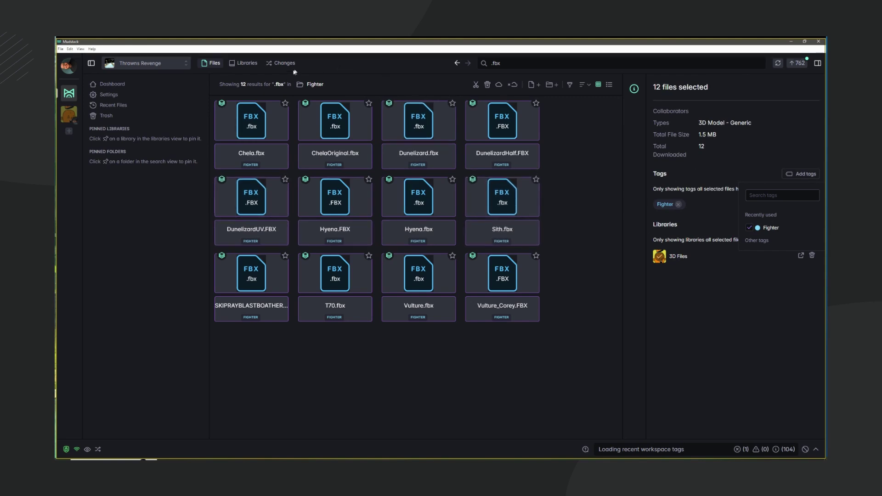
# Filter the workspace files by the Fighter tag to verify them, then clear the filter.
pyautogui.click(209, 62)
pyautogui.click(570, 84)
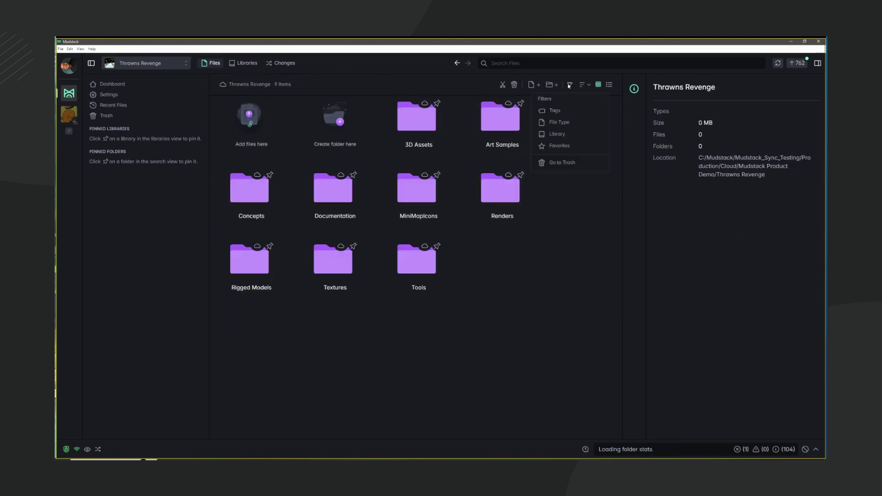
pyautogui.click(553, 110)
pyautogui.click(537, 128)
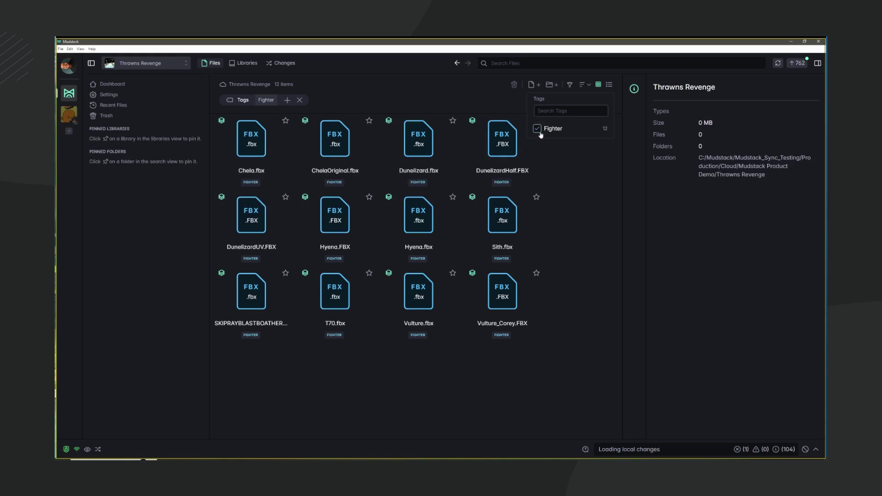
pyautogui.click(538, 129)
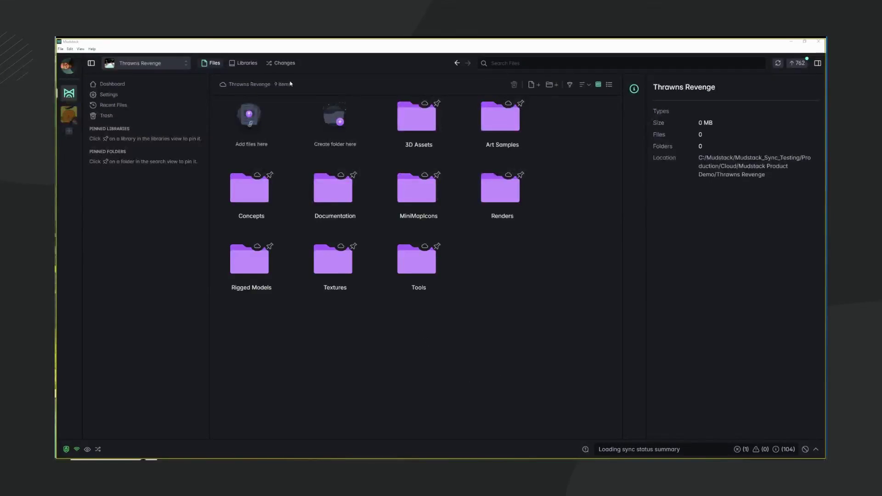
pyautogui.click(278, 64)
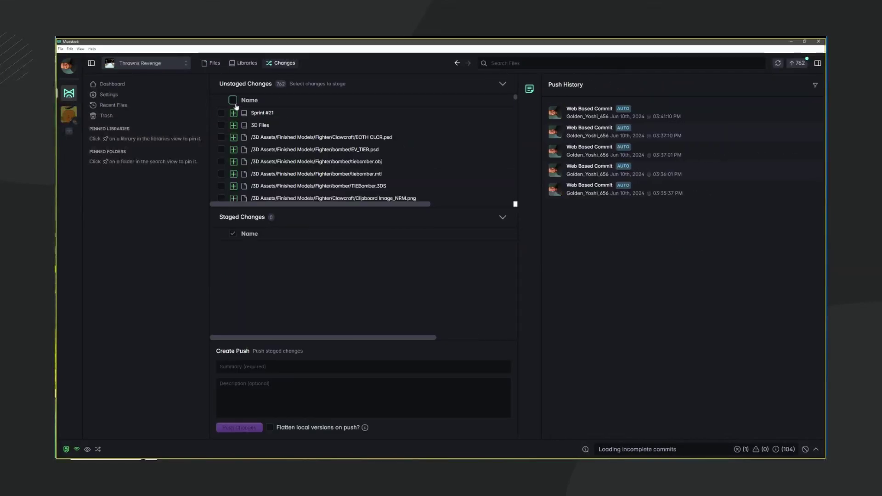
# Stage all 762 changes and push them with summary 'Initial Commit (Thrawns Revenge V1)'.
pyautogui.click(232, 101)
pyautogui.click(330, 371)
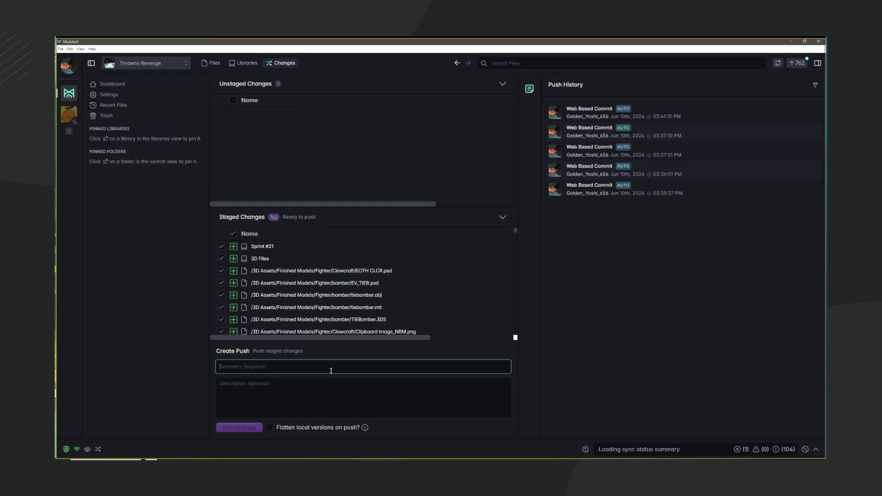
pyautogui.write('Initial Commit (Thrawns Revenge V1)')
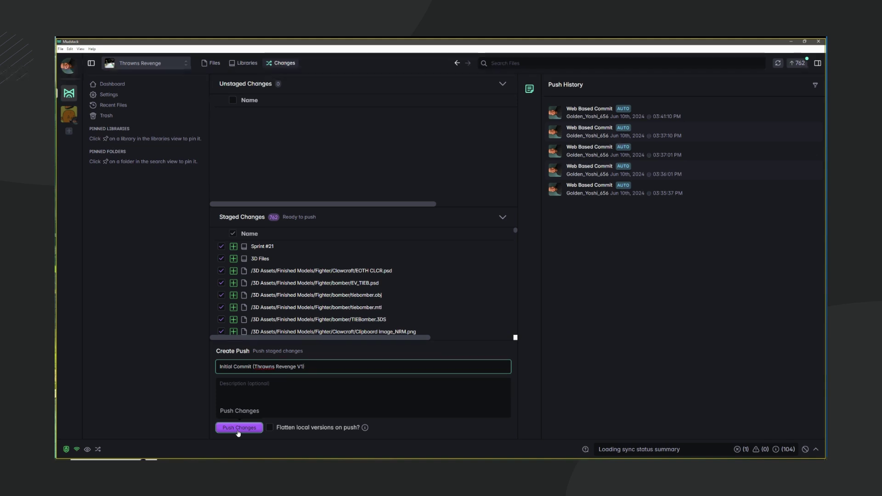
pyautogui.click(239, 428)
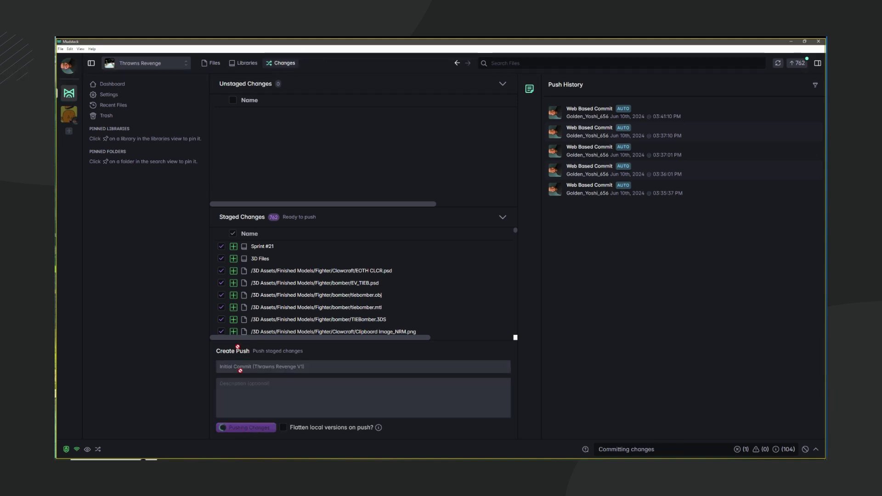
# From Settings > Members, send an invitation to the new team member's e-mail address.
pyautogui.click(117, 99)
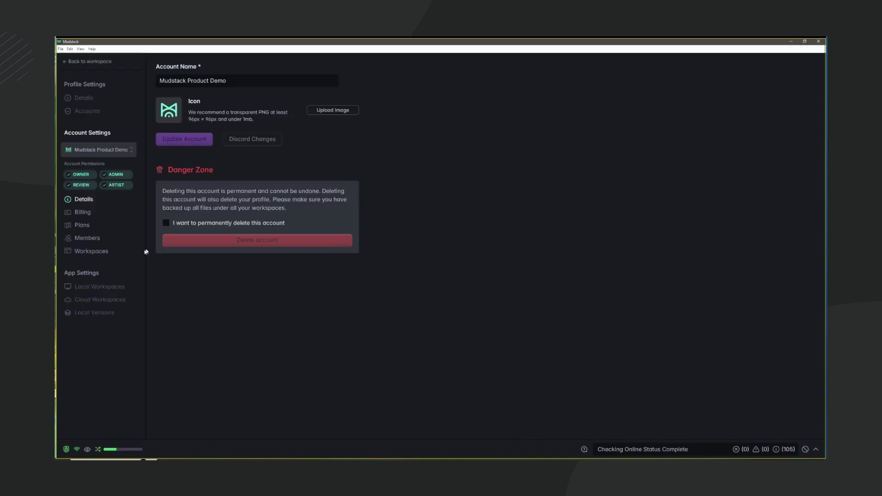
pyautogui.click(91, 238)
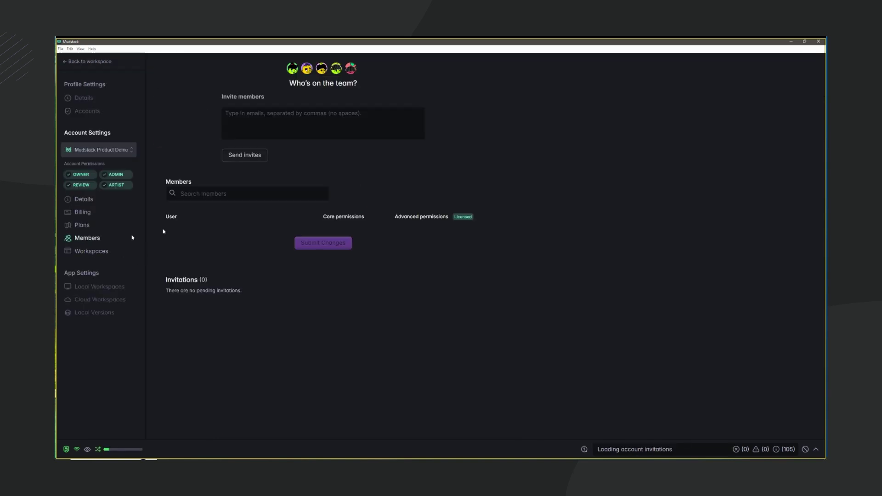
pyautogui.click(252, 130)
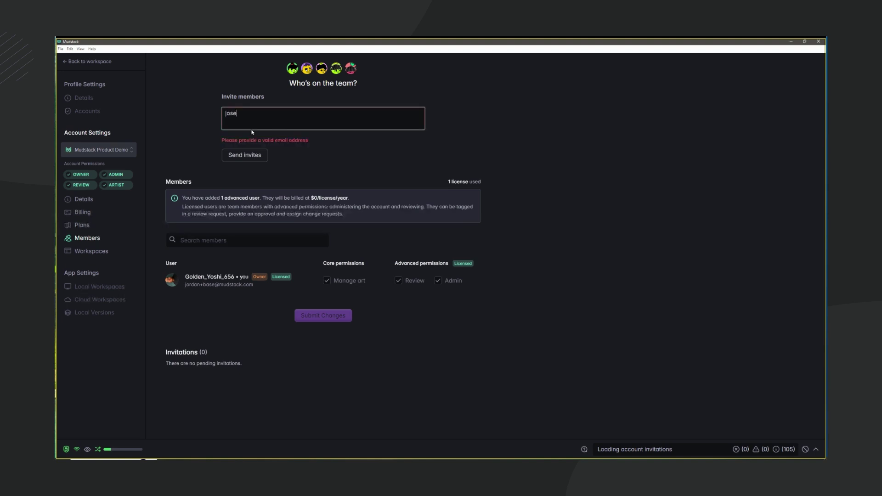
pyautogui.click(253, 155)
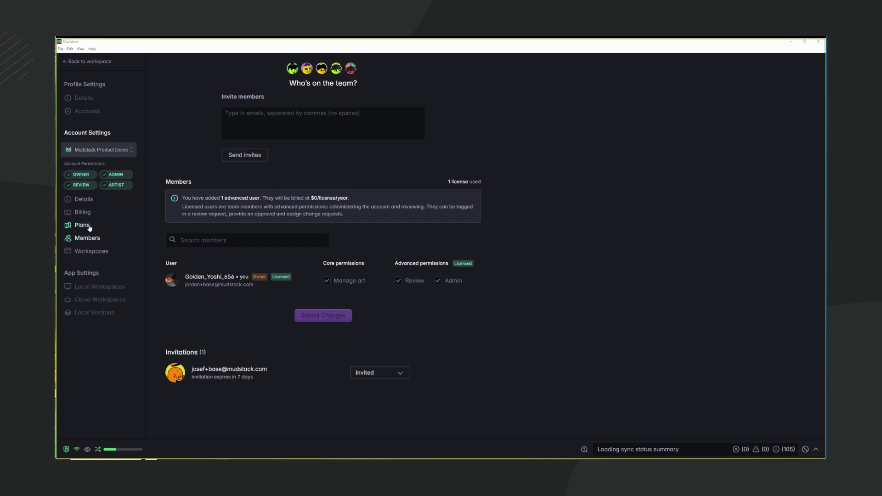
# Add the other member to the Thrawns Revenge workspace with Manage art permission.
pyautogui.click(88, 251)
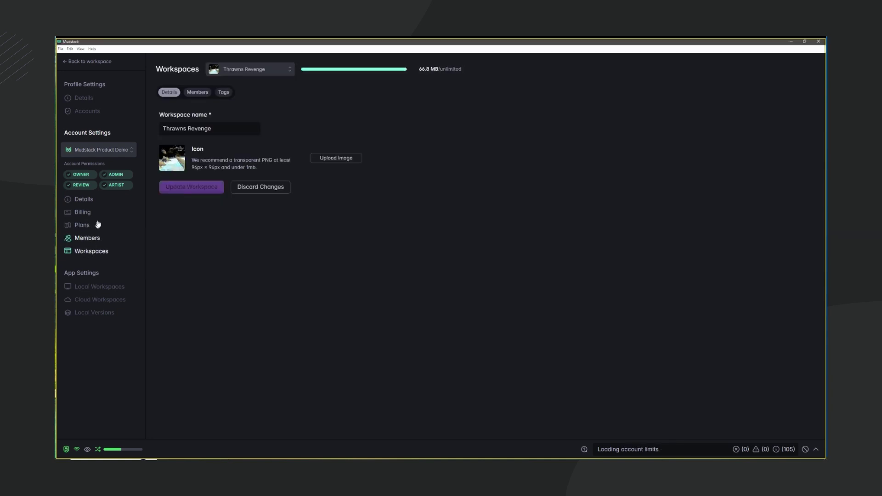
pyautogui.click(198, 92)
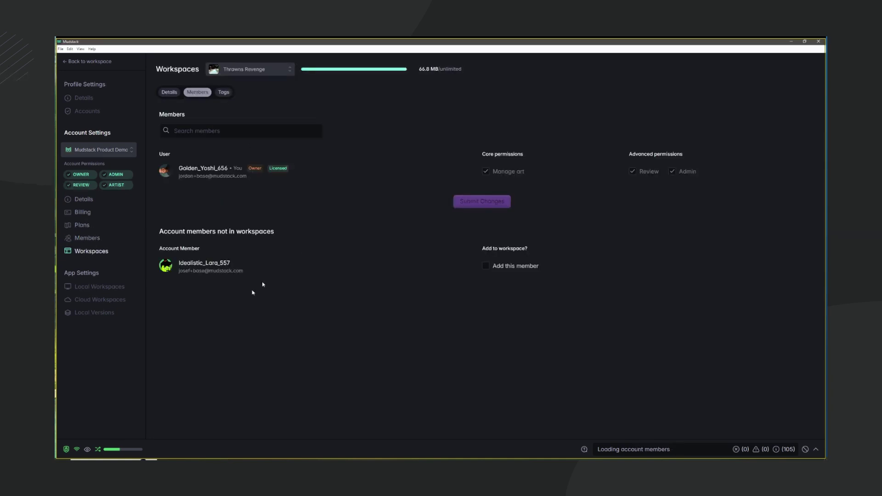
pyautogui.click(487, 268)
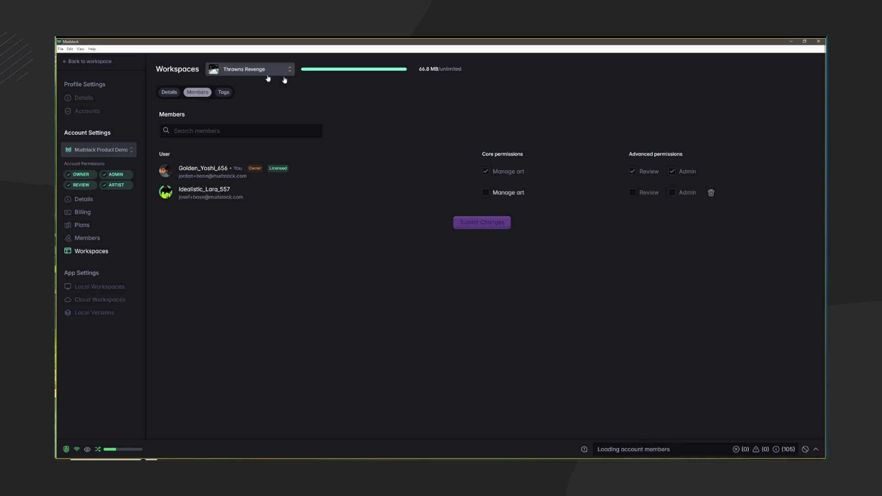
pyautogui.click(490, 194)
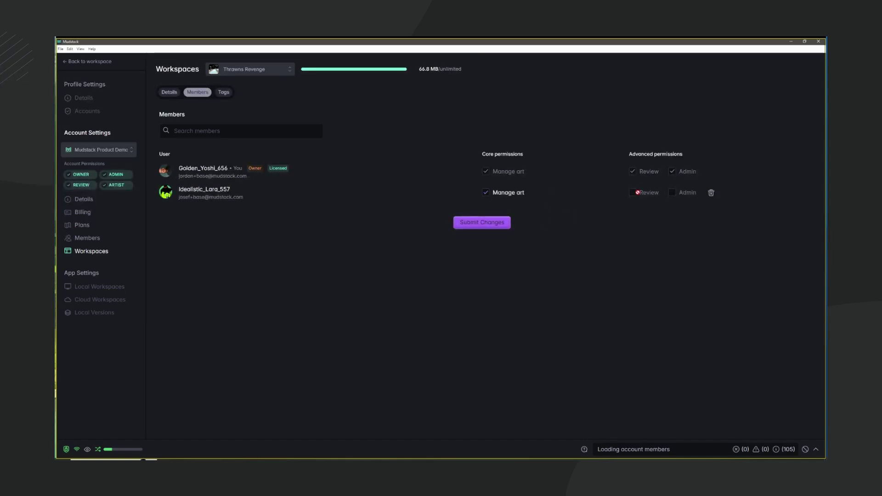
pyautogui.click(486, 225)
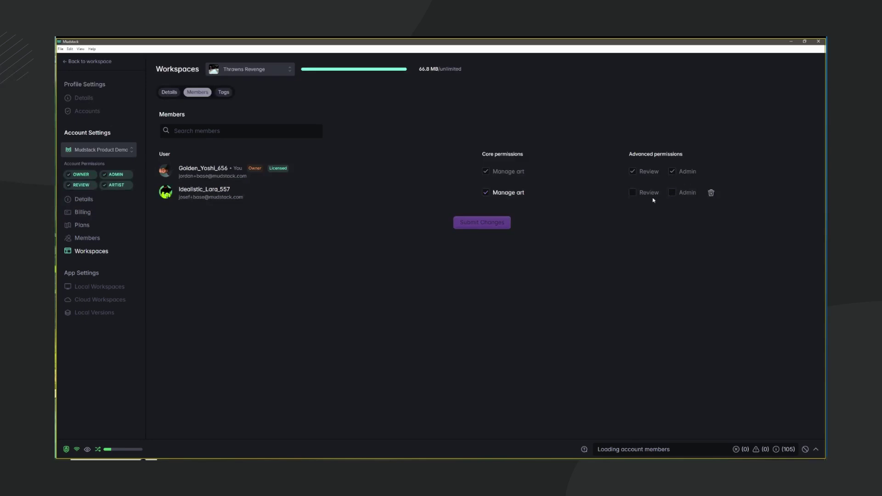
# Give the member the Review permission in the account's member list.
pyautogui.click(102, 243)
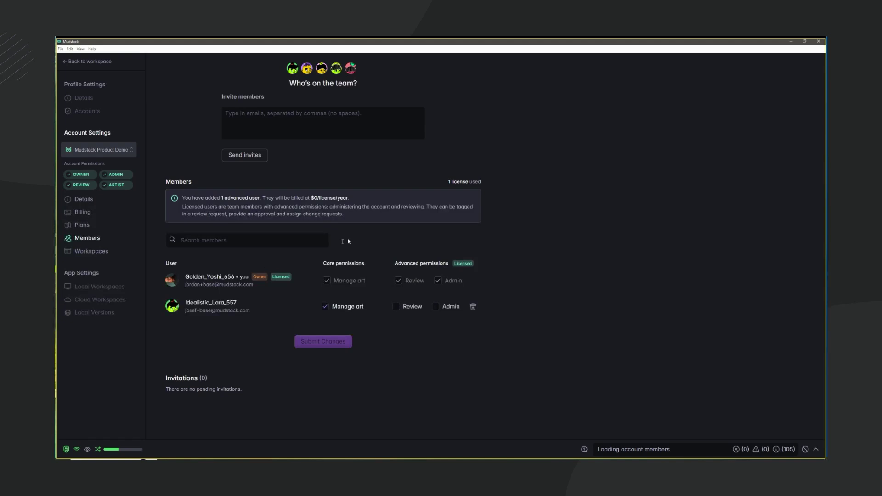
pyautogui.click(396, 306)
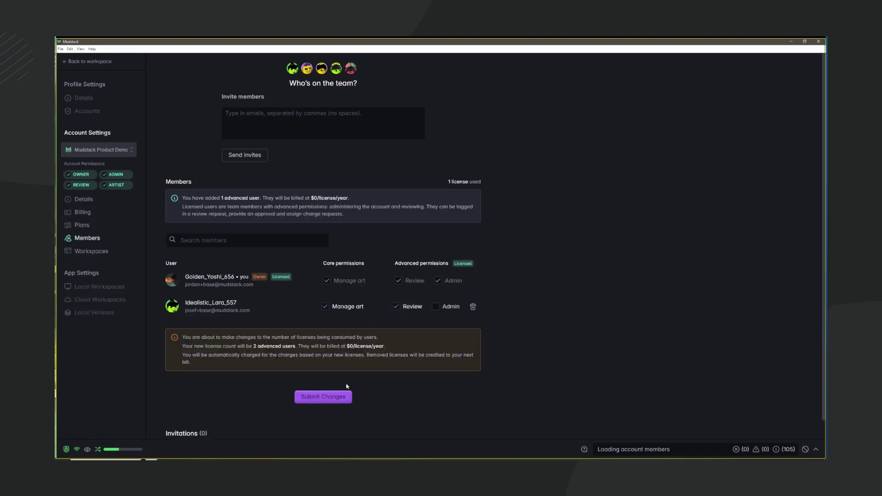
pyautogui.click(334, 405)
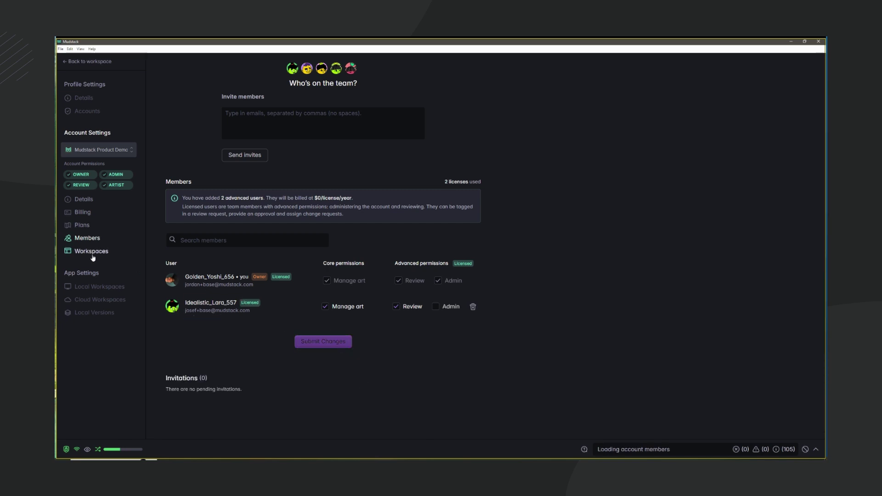
# Turn on Review rights for the member in the workspace's member settings.
pyautogui.moveTo(358, 309)
pyautogui.click(110, 251)
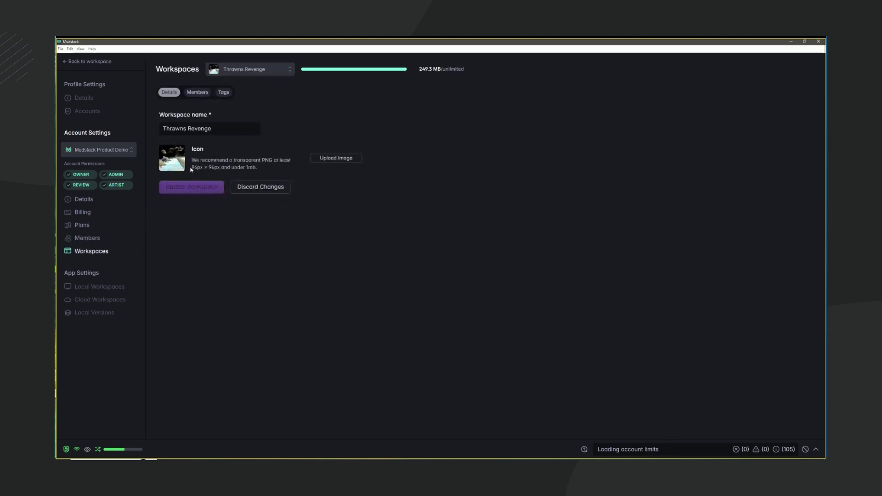
pyautogui.click(198, 92)
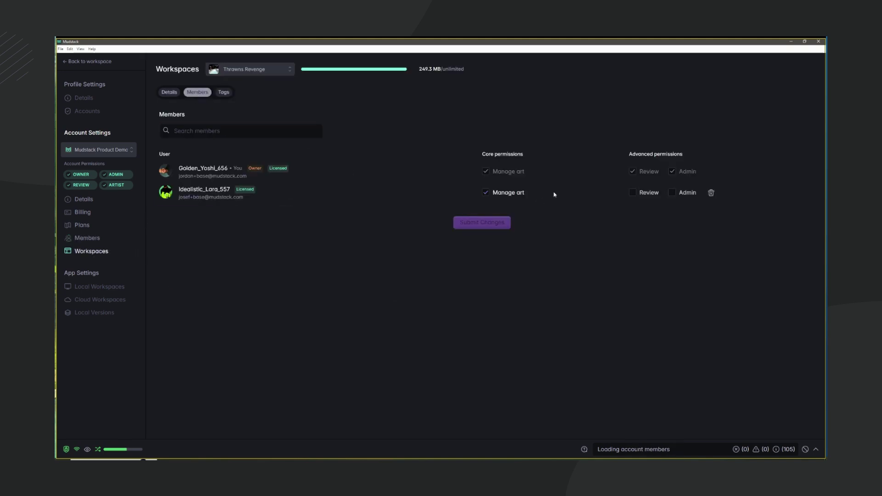
pyautogui.click(648, 194)
pyautogui.click(498, 227)
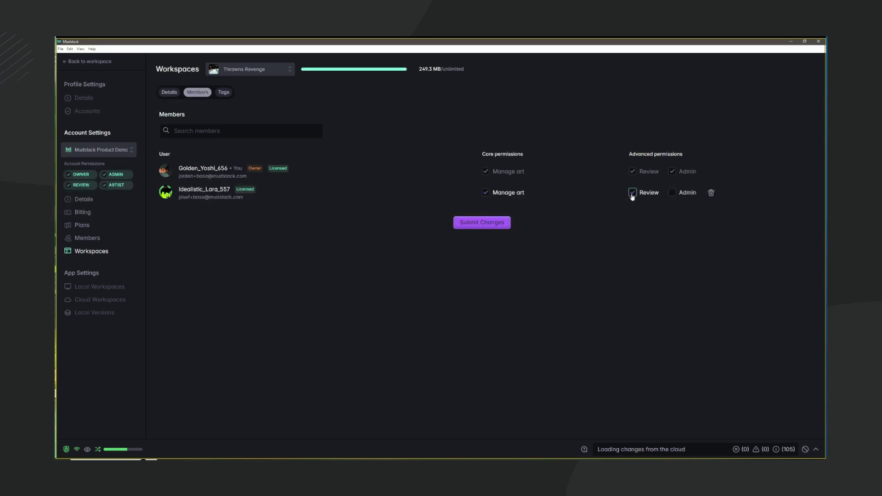
pyautogui.click(500, 223)
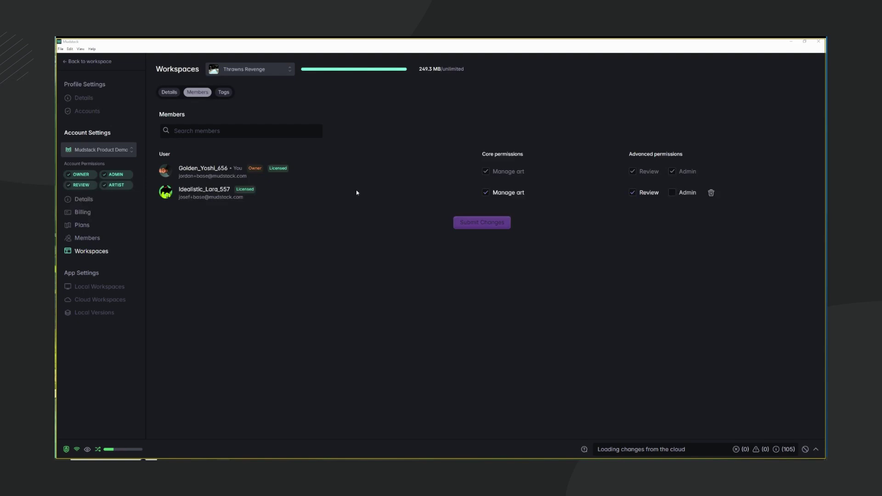
# Search Thrawns Revenge for '.psd' files and view the details of YZ art style.psd.
pyautogui.click(92, 61)
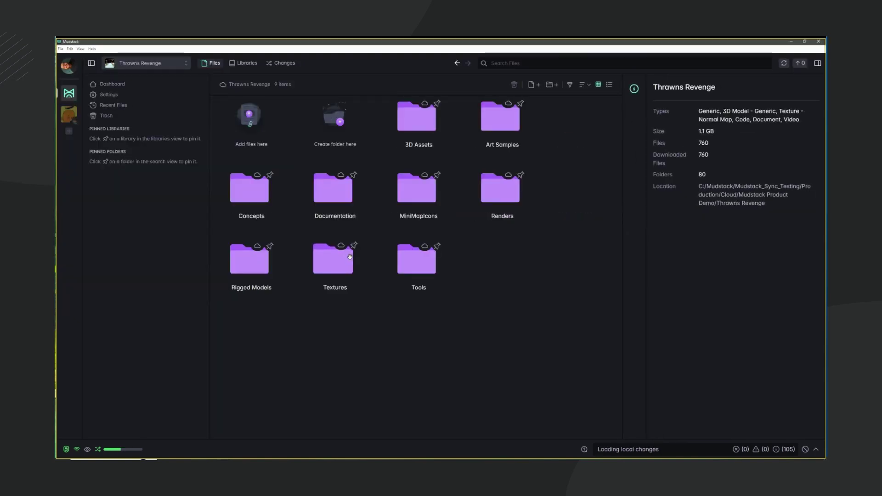
pyautogui.click(527, 65)
pyautogui.write('.psd')
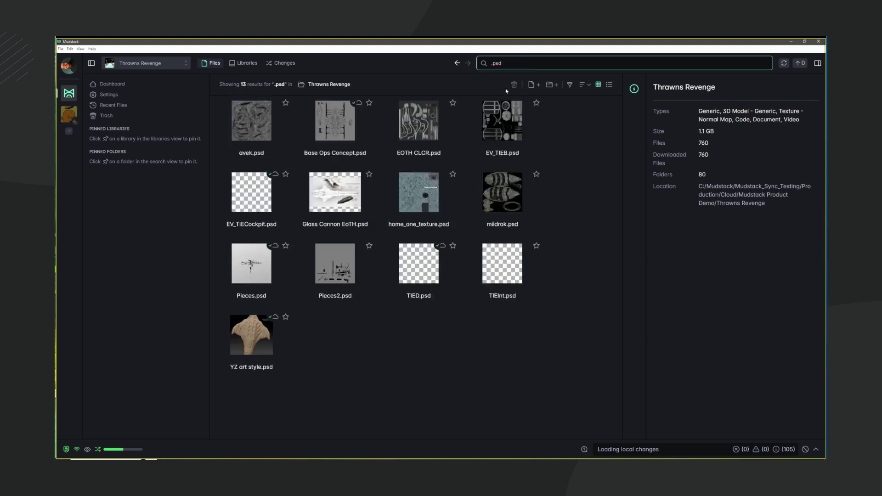
pyautogui.click(243, 358)
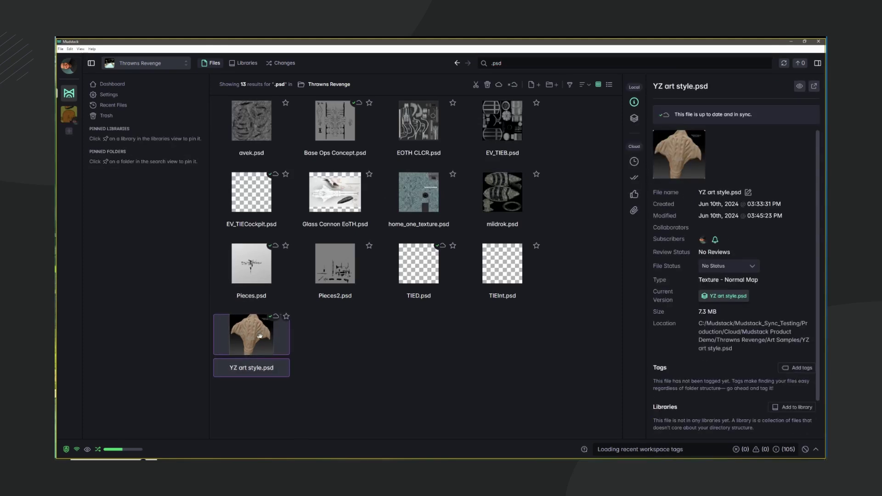
pyautogui.scroll(-1, 780, 261)
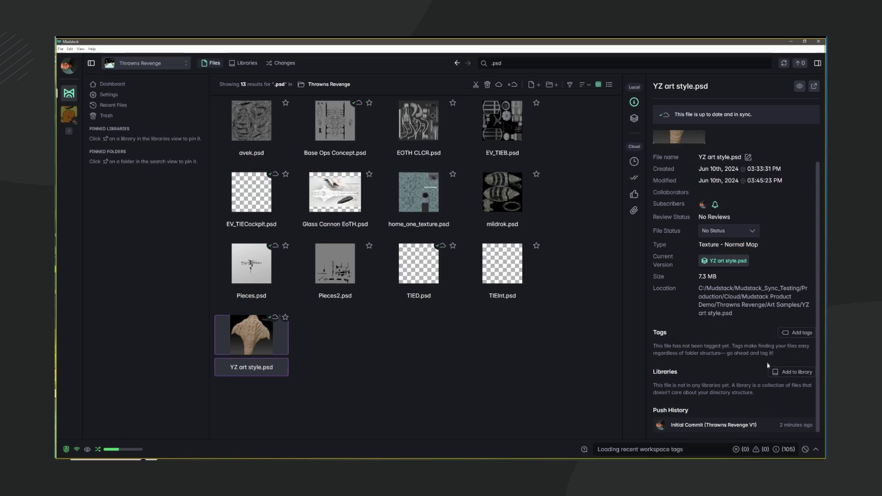
# Request a review of YZ art style.psd from the other member, then go to the Dashboard.
pyautogui.click(633, 194)
pyautogui.click(803, 119)
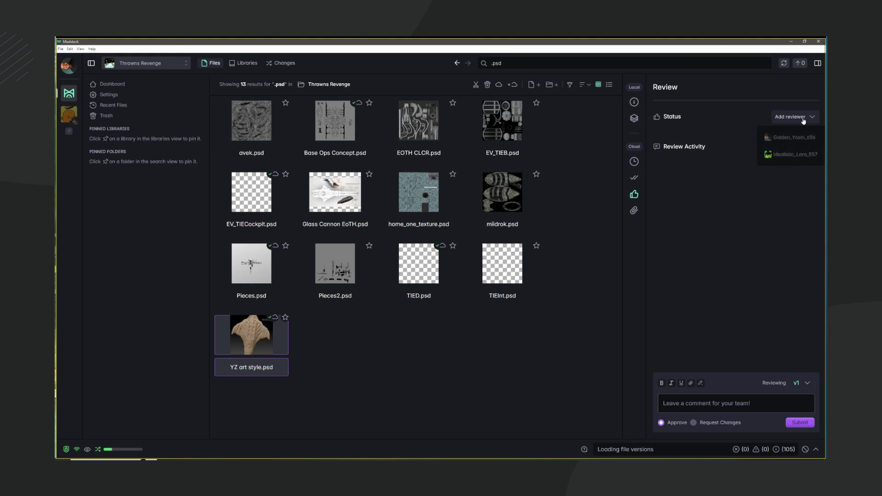
pyautogui.click(790, 154)
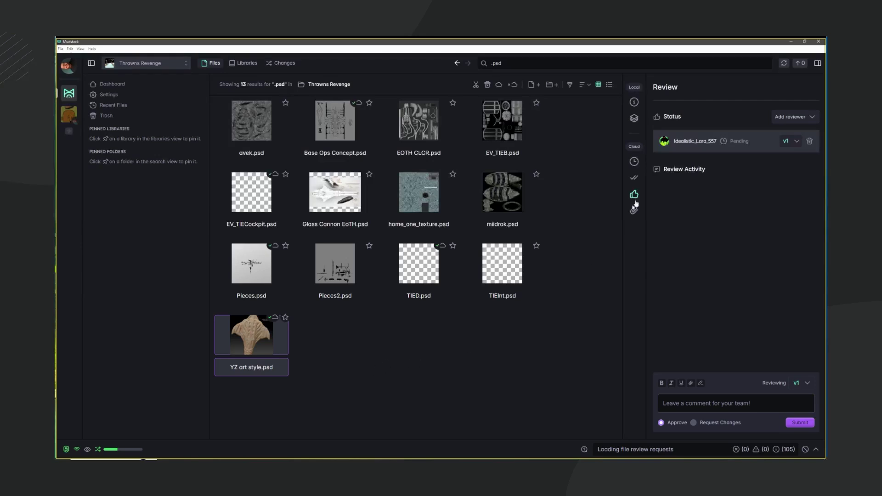
pyautogui.click(123, 87)
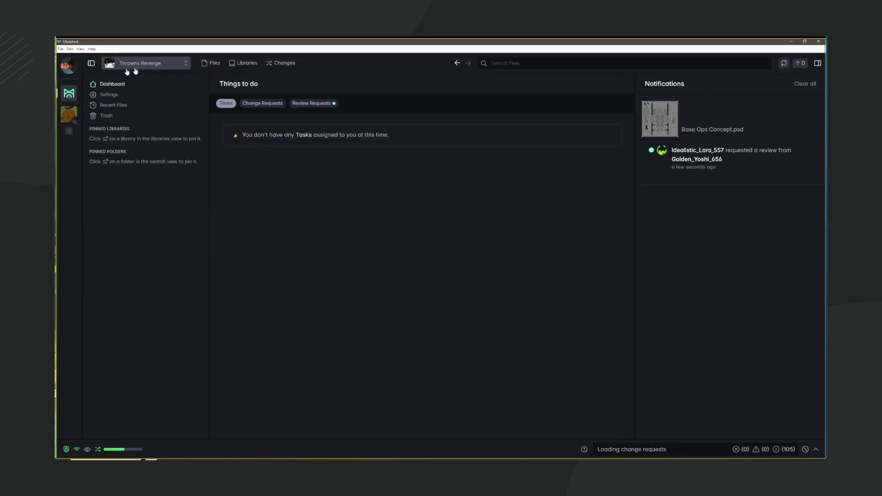
# Open the Base Ops Concept.psd review request and expand its Jun 10th version.
pyautogui.click(320, 109)
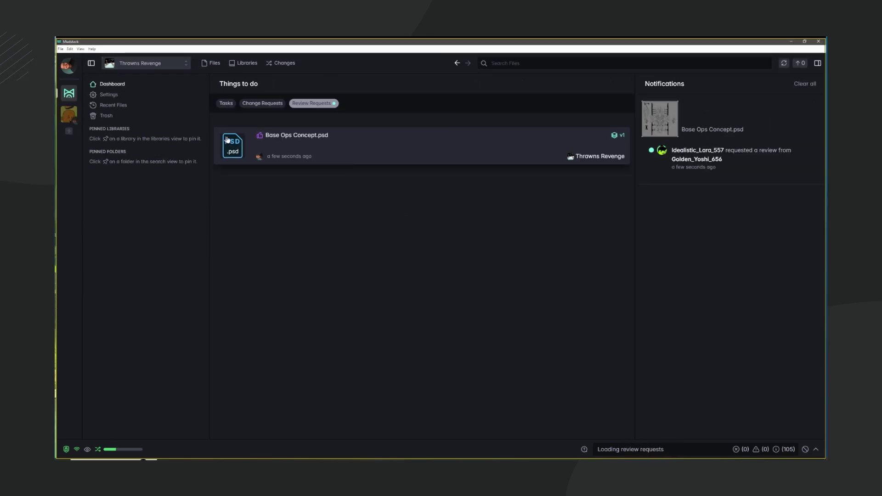
pyautogui.click(457, 156)
pyautogui.click(497, 121)
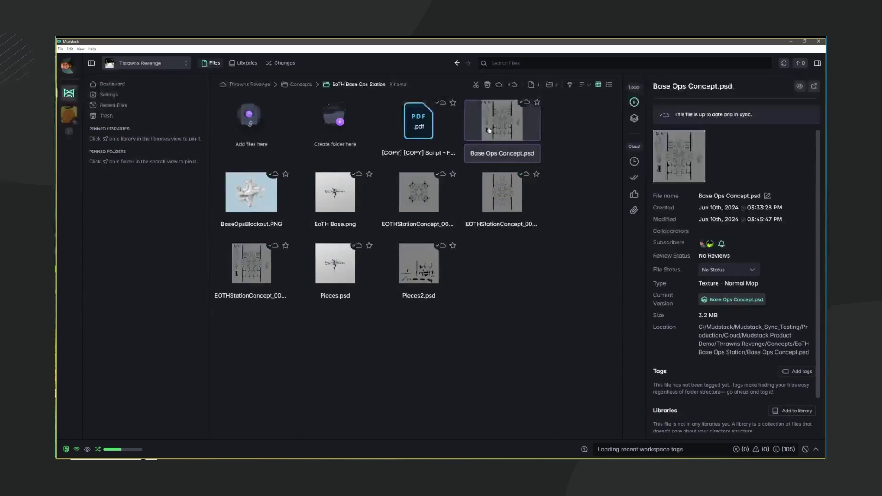
pyautogui.click(634, 119)
pyautogui.click(691, 213)
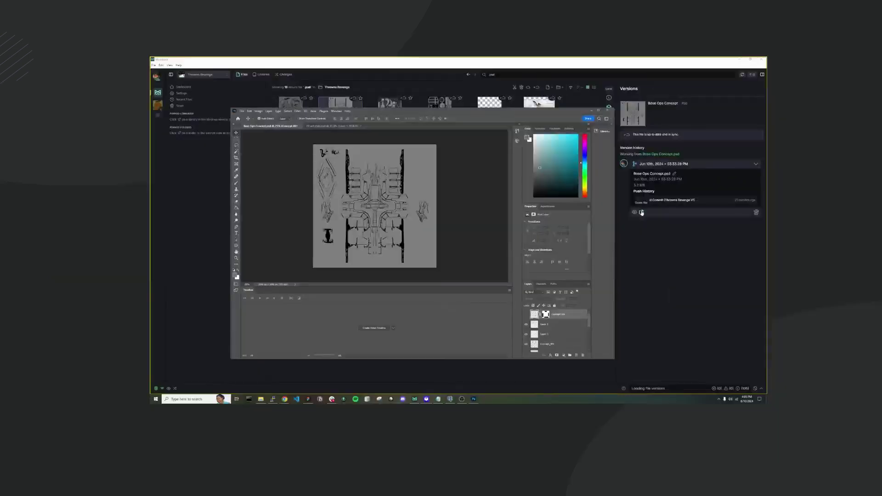
# Start a freehand screenshot annotation over Base Ops Concept.psd from its review panel.
pyautogui.moveTo(430, 114); pyautogui.dragTo(414, 124)
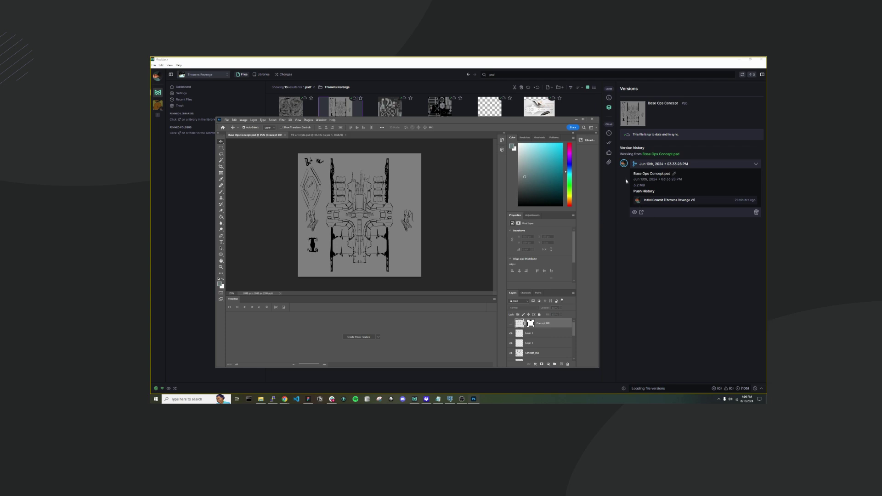
pyautogui.click(609, 152)
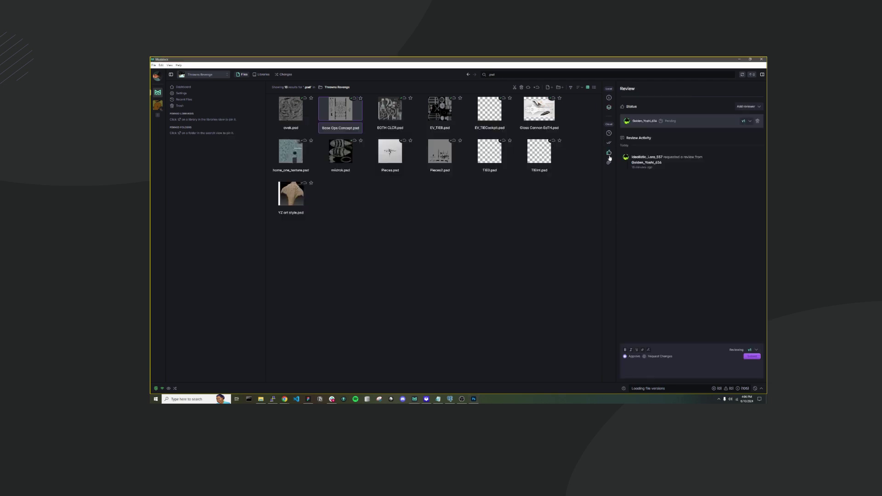
pyautogui.click(649, 349)
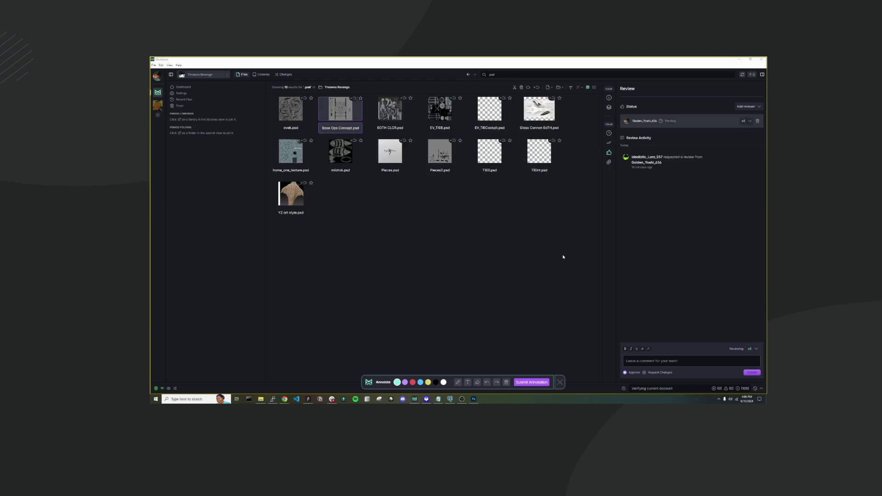
pyautogui.click(474, 399)
pyautogui.click(458, 384)
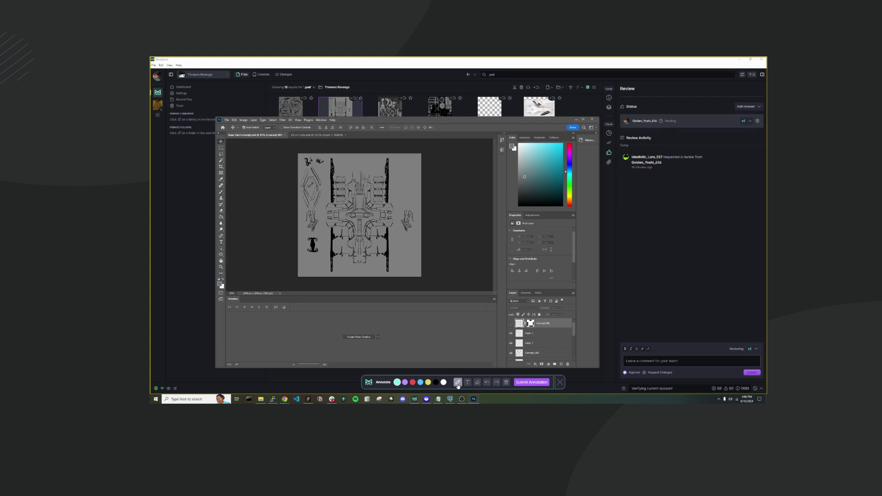
# Circle the right-side sketch, add an arrow, and attach only that annotated screenshot.
pyautogui.moveTo(404, 195); pyautogui.dragTo(392, 213)
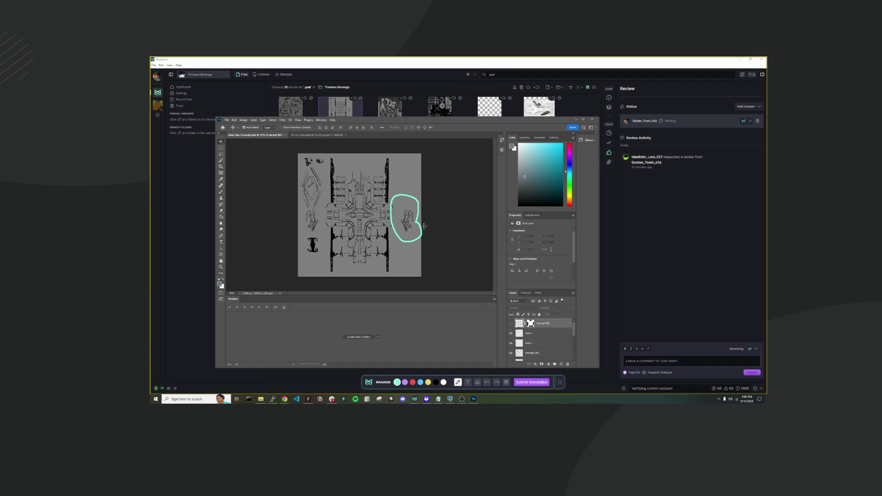
pyautogui.moveTo(416, 221)
pyautogui.mouseDown()
pyautogui.moveTo(500, 152)
pyautogui.moveTo(491, 156)
pyautogui.moveTo(503, 159)
pyautogui.mouseUp()
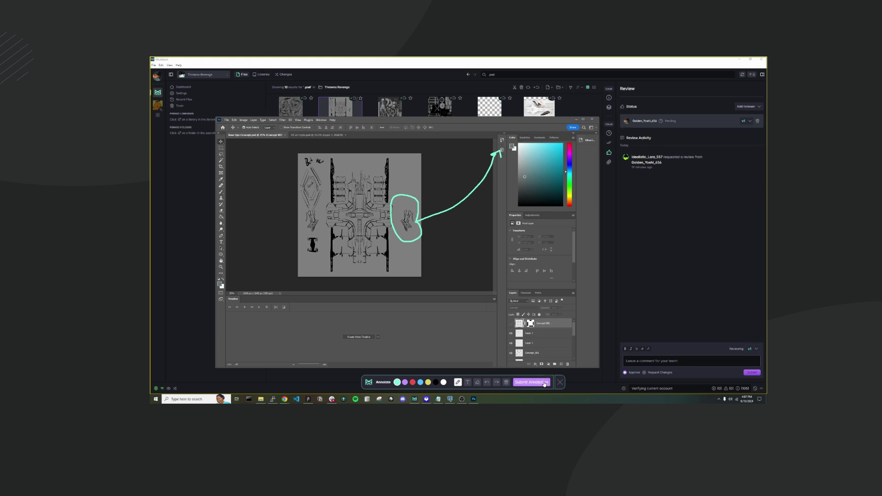
pyautogui.click(544, 383)
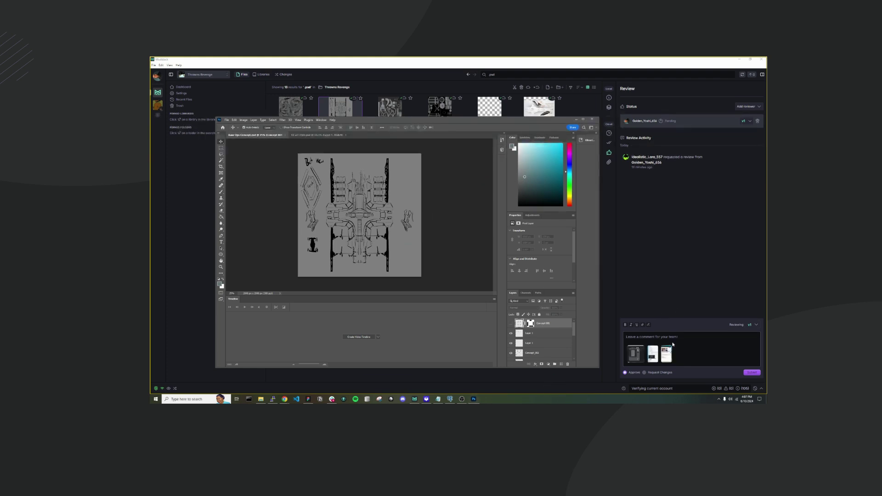
pyautogui.click(673, 345)
pyautogui.click(658, 345)
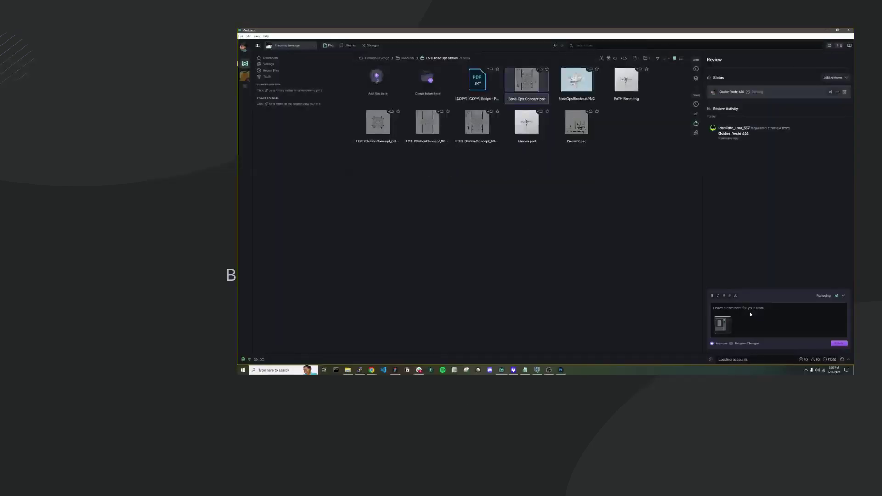
pyautogui.click(752, 310)
# Post a change request on Base Ops Concept.psd about its original intent, assigned to the other member, then maximize the web app.
pyautogui.write('This part of the t')
pyautogui.click(738, 344)
pyautogui.click(755, 344)
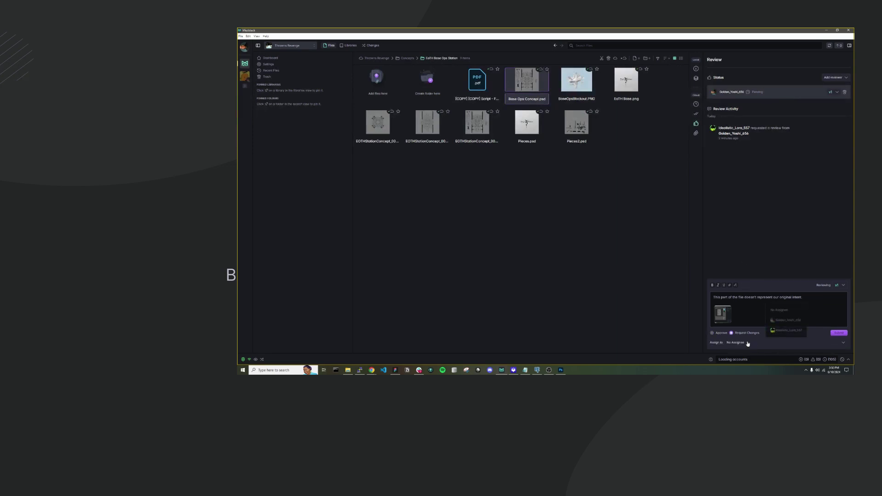
pyautogui.click(785, 330)
pyautogui.click(834, 331)
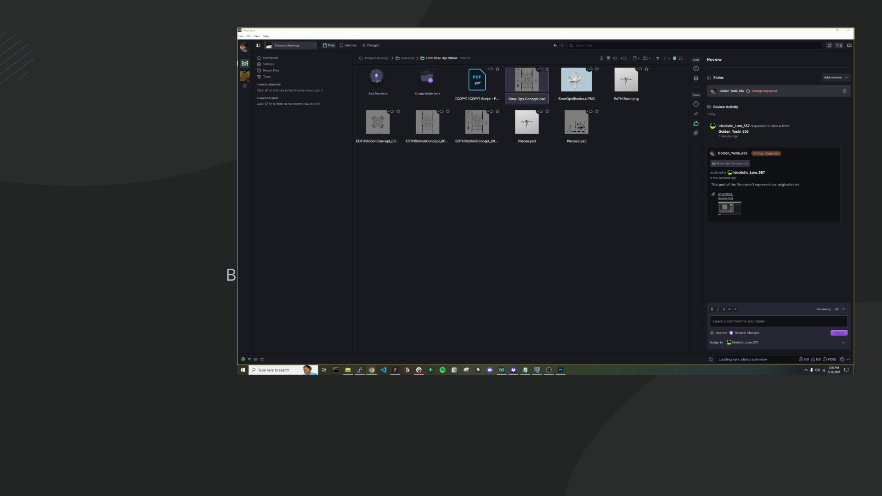
pyautogui.moveTo(294, 80); pyautogui.dragTo(550, 71)
pyautogui.doubleClick(550, 71)
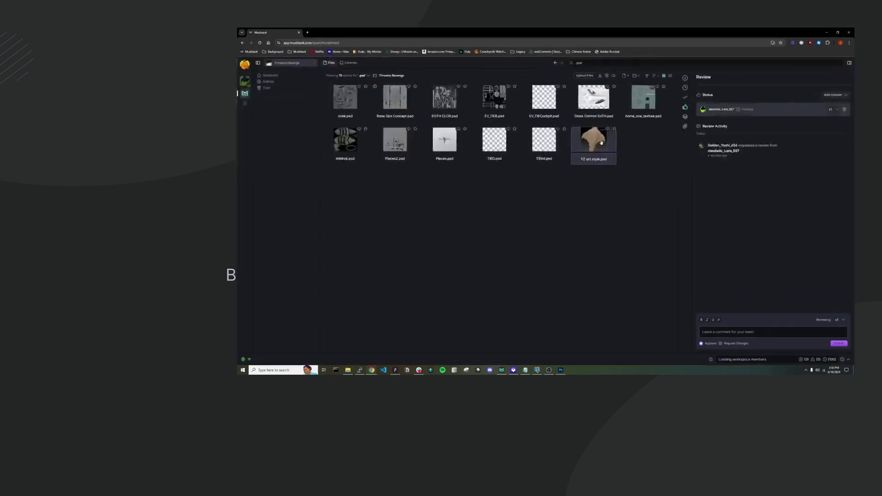
# Request changes on YZ art style.psd, assigned back to the review requester, then minimize the browser.
pyautogui.click(685, 116)
pyautogui.click(685, 107)
pyautogui.click(736, 344)
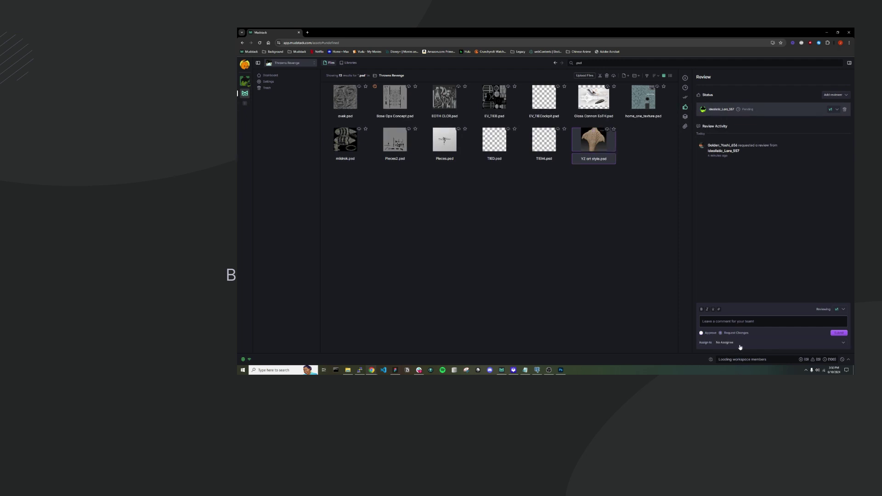
pyautogui.click(819, 344)
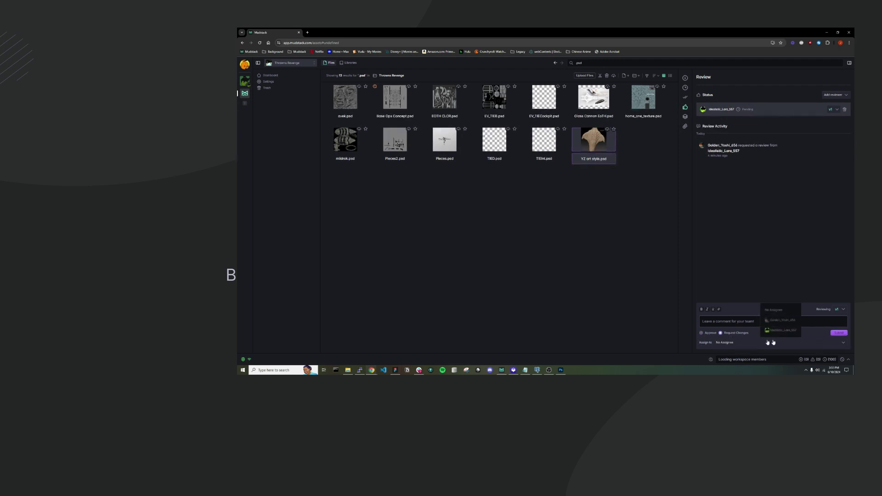
pyautogui.click(772, 326)
pyautogui.click(839, 333)
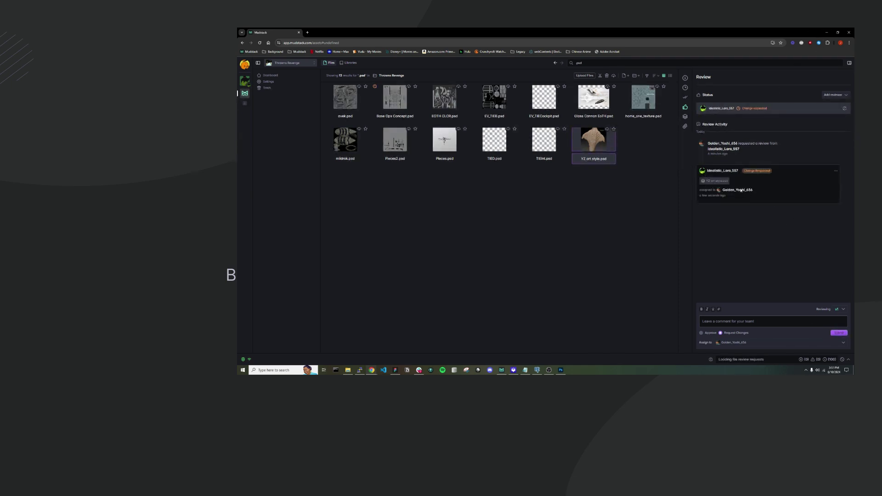
pyautogui.click(828, 34)
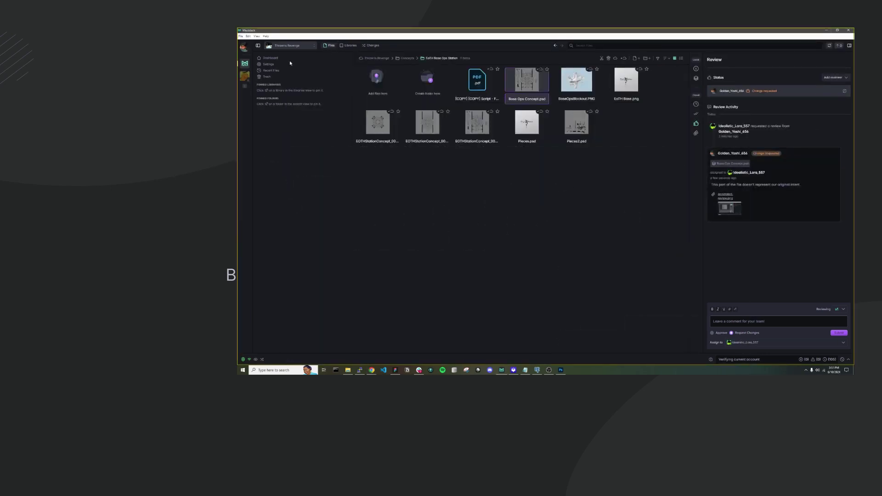
# From the Dashboard's Change Requests list, open YZ art style.psd's version history, then bring Photoshop forward.
pyautogui.click(271, 59)
pyautogui.click(385, 70)
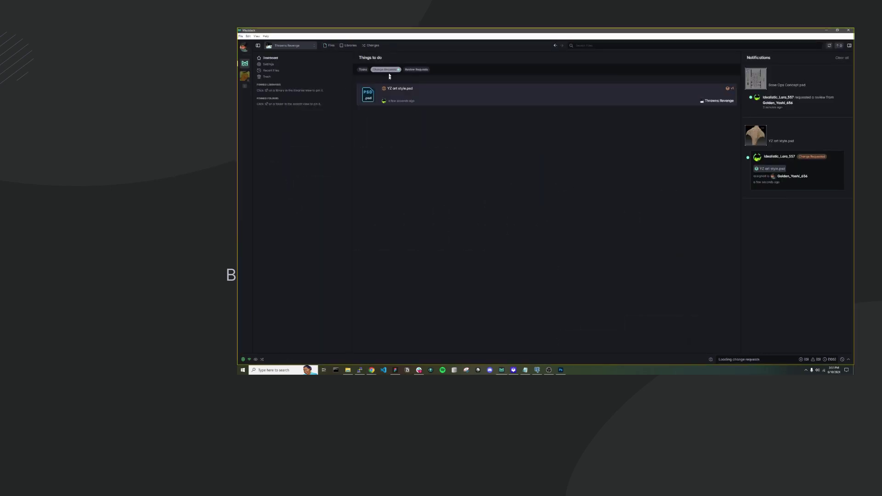
pyautogui.click(461, 98)
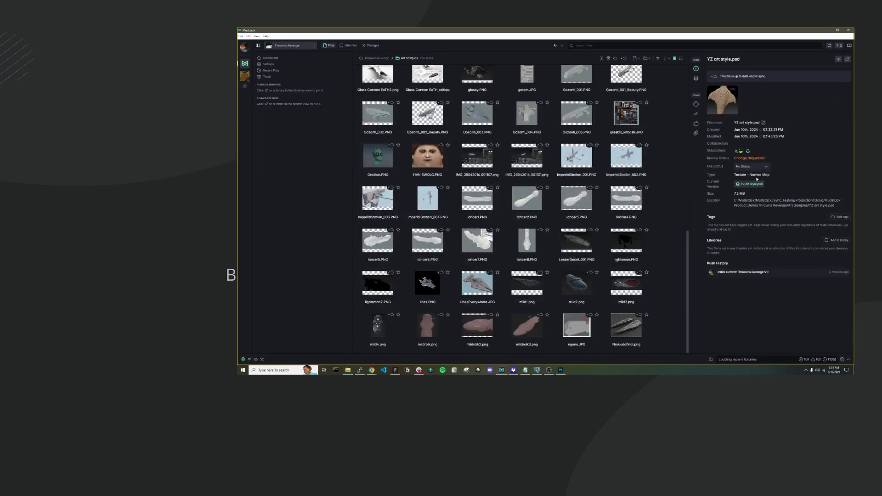
pyautogui.click(696, 79)
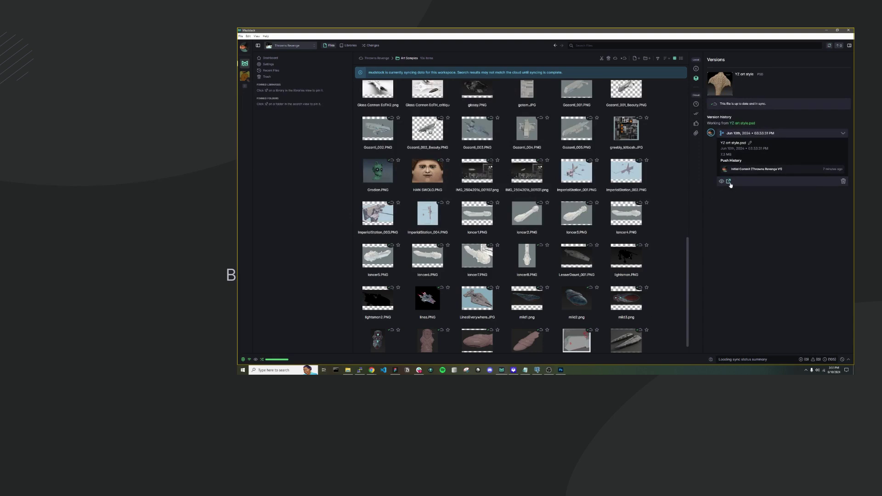
pyautogui.click(560, 366)
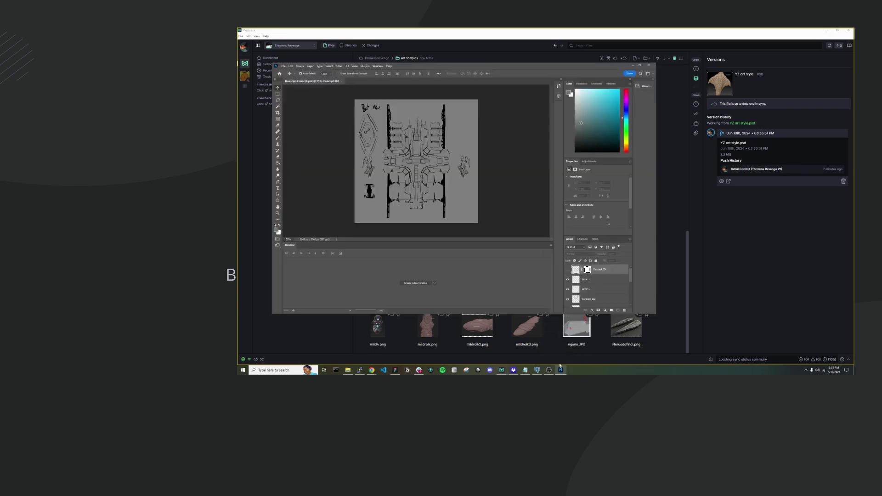
# Nudge the creature artwork in YZ art style.psd slightly right, save, and check Mudstack's pending changes.
pyautogui.click(729, 181)
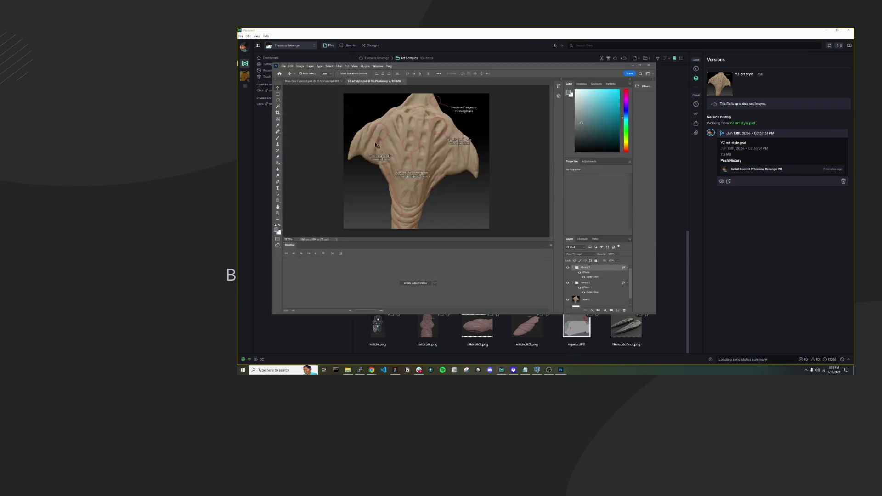
pyautogui.moveTo(396, 139); pyautogui.dragTo(406, 140)
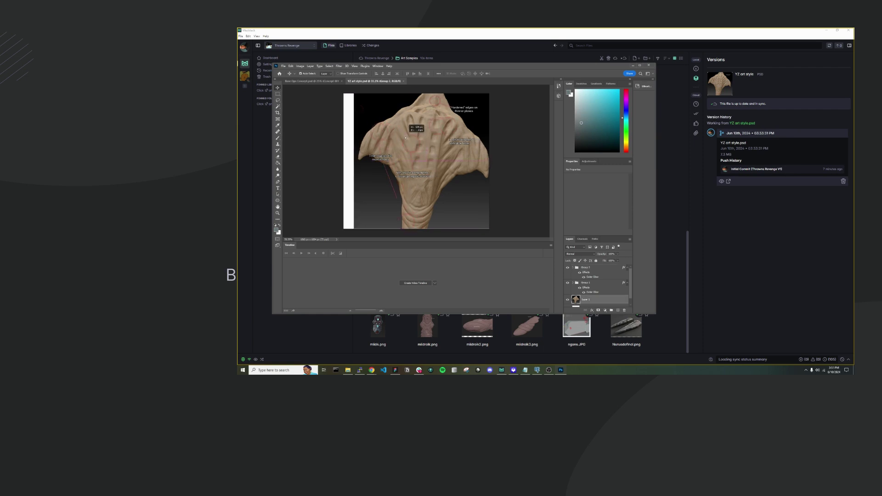
pyautogui.hotkey('ctrl', 'z')
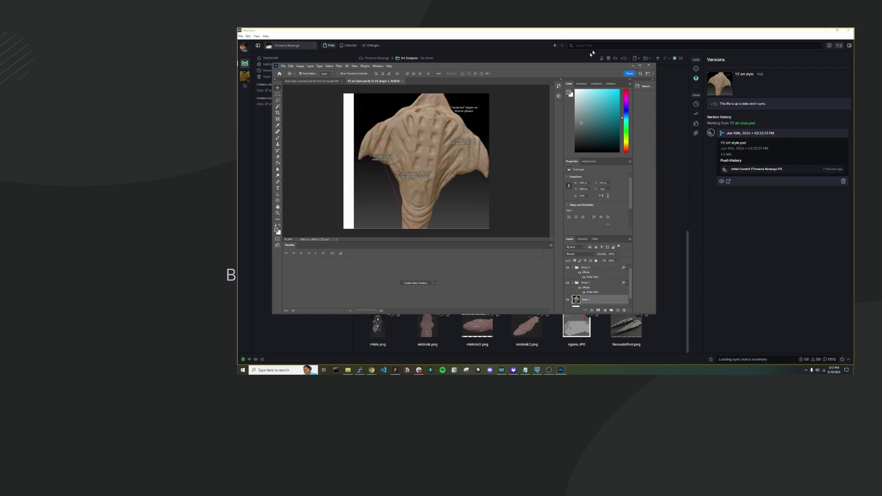
pyautogui.moveTo(589, 62); pyautogui.dragTo(611, 89)
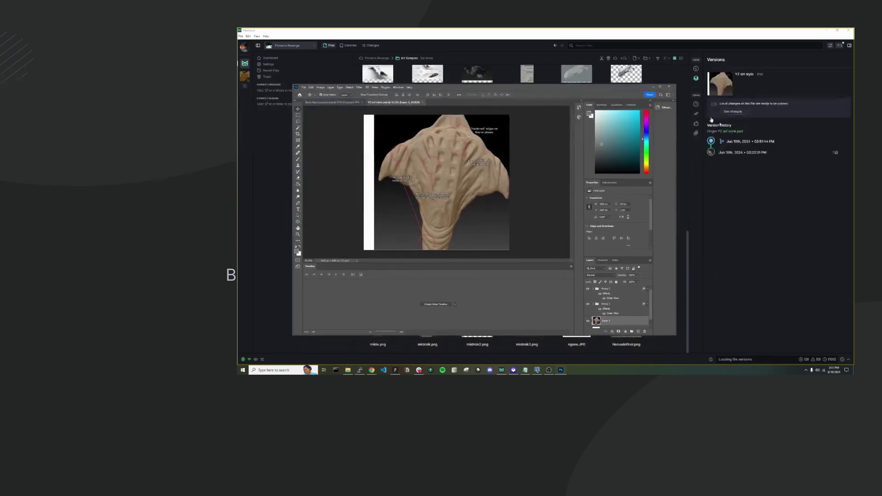
pyautogui.click(773, 143)
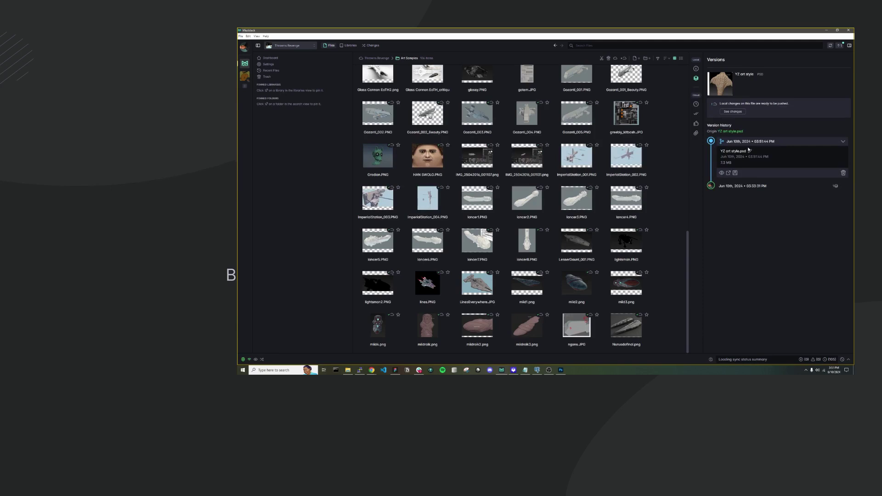
pyautogui.click(370, 46)
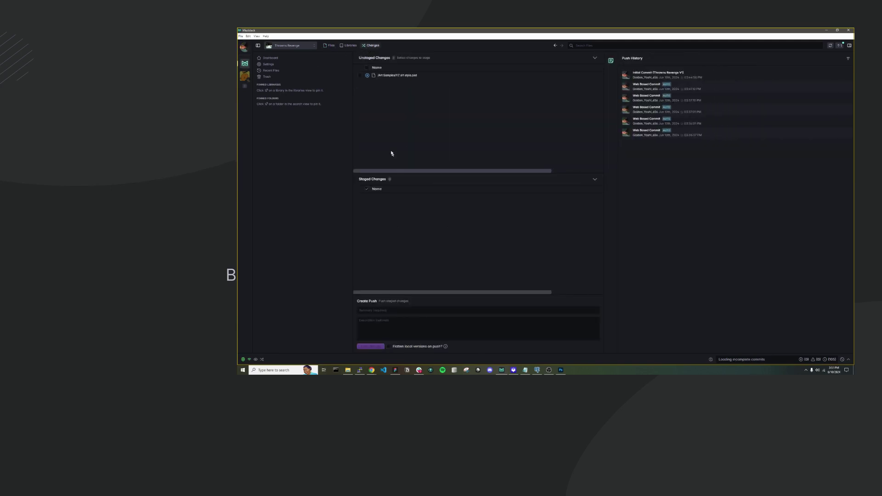
# Push the YZ art style.psd change with the summary 'YZ art style - Reposition' and a short description.
pyautogui.click(394, 310)
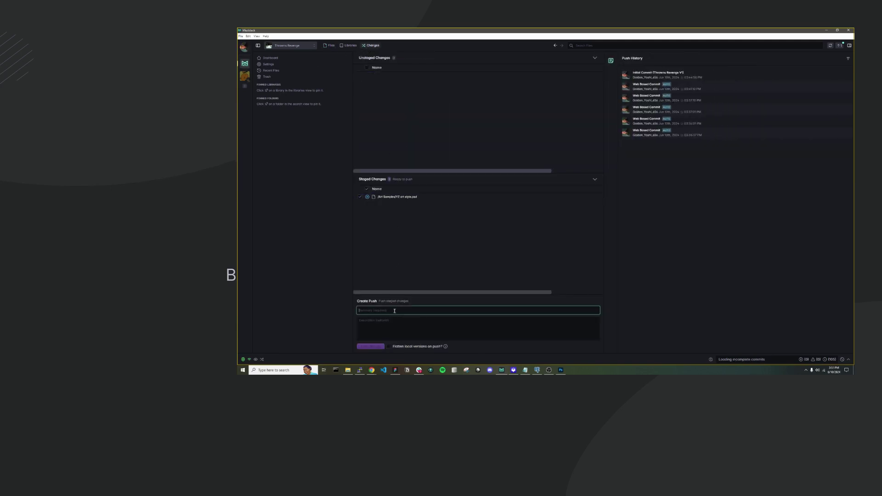
pyautogui.write('I moved')
pyautogui.hotkey('ctrl', 'a')
pyautogui.press('BackSpace')
pyautogui.write('YZ art style - Reposition')
pyautogui.press('Tab')
pyautogui.write('M')
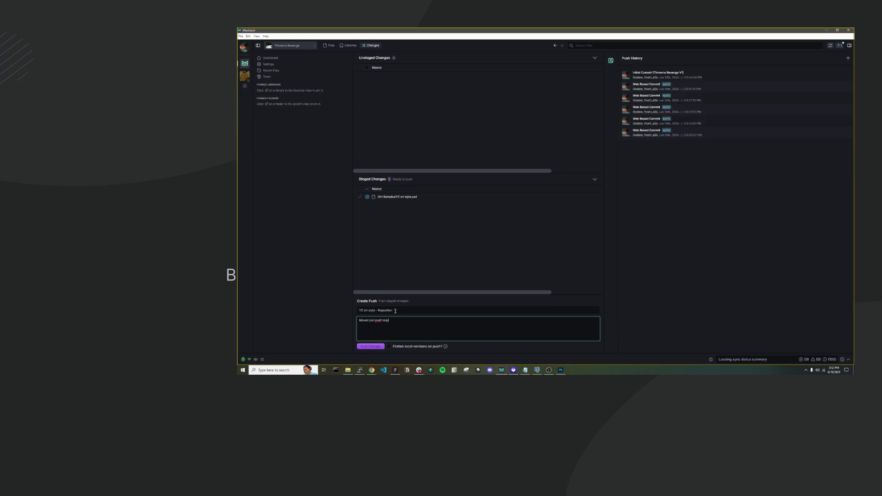
pyautogui.click(371, 348)
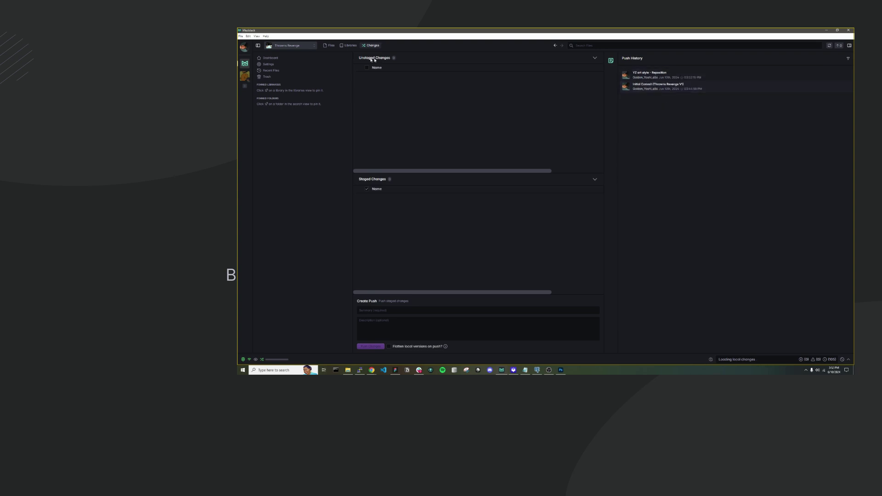
# Search the workspace files for 'psd' and select YZ art style.psd.
pyautogui.click(330, 46)
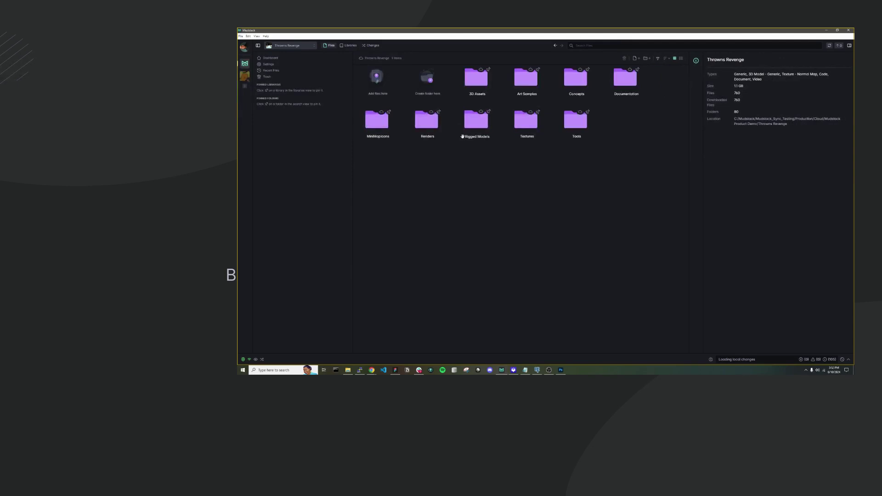
pyautogui.rightClick(463, 136)
pyautogui.click(628, 46)
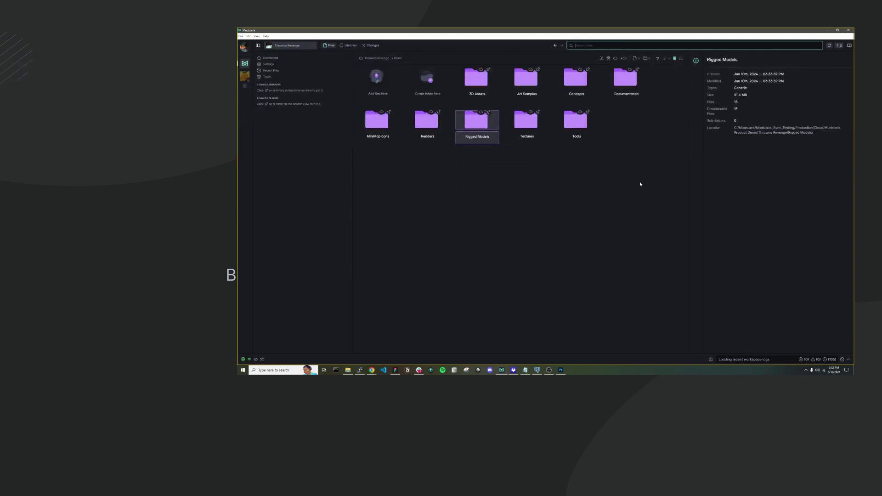
pyautogui.write('psd')
pyautogui.press('Return')
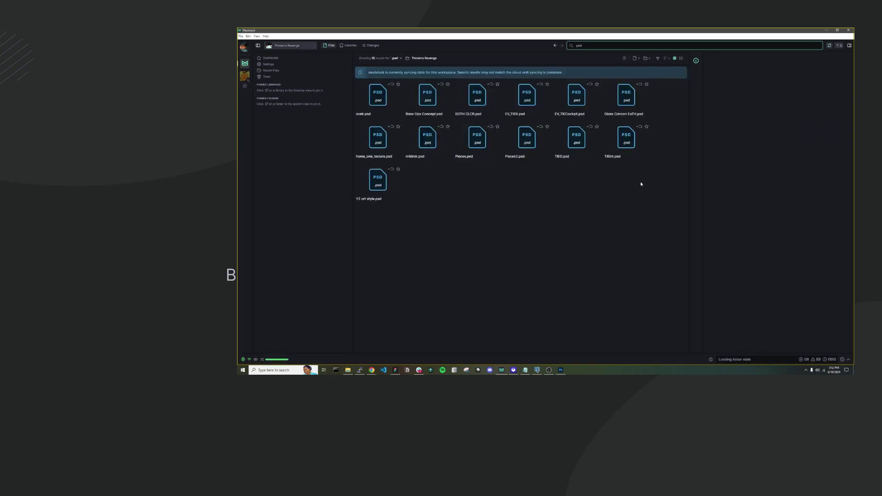
pyautogui.click(379, 188)
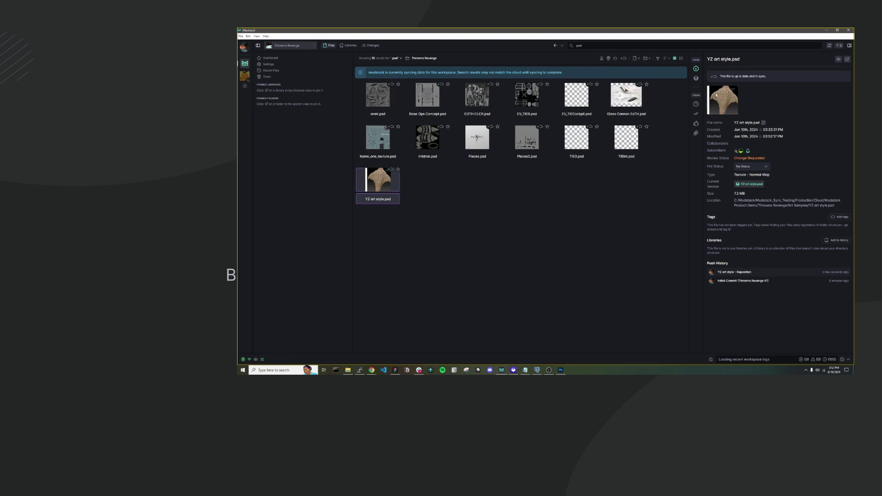
# Expand the newest version in its history, then show the file's activity timeline.
pyautogui.click(697, 78)
pyautogui.click(731, 134)
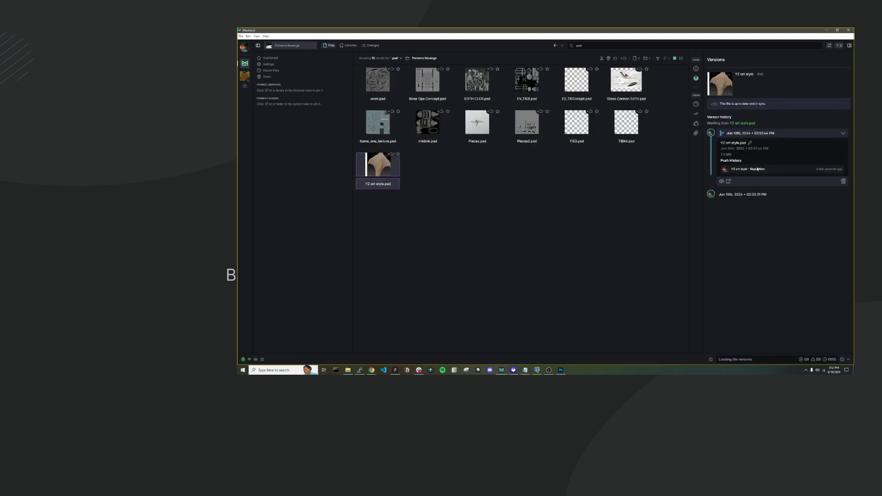
pyautogui.click(697, 104)
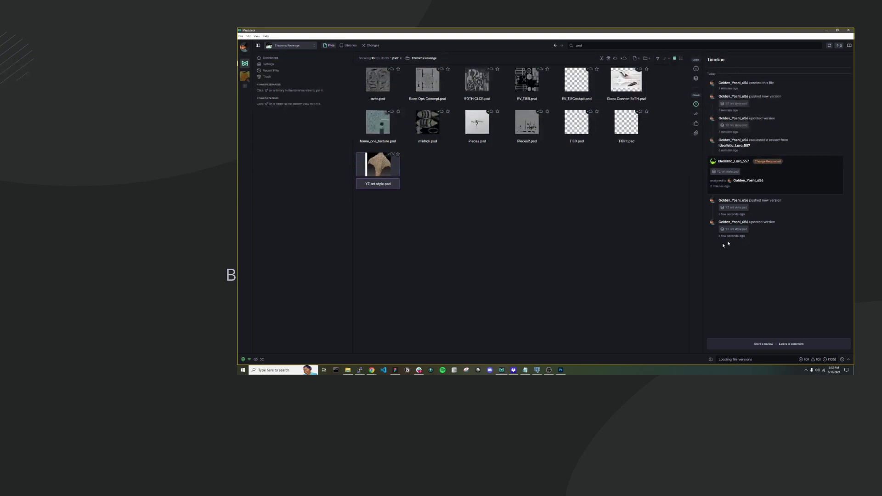
pyautogui.click(370, 371)
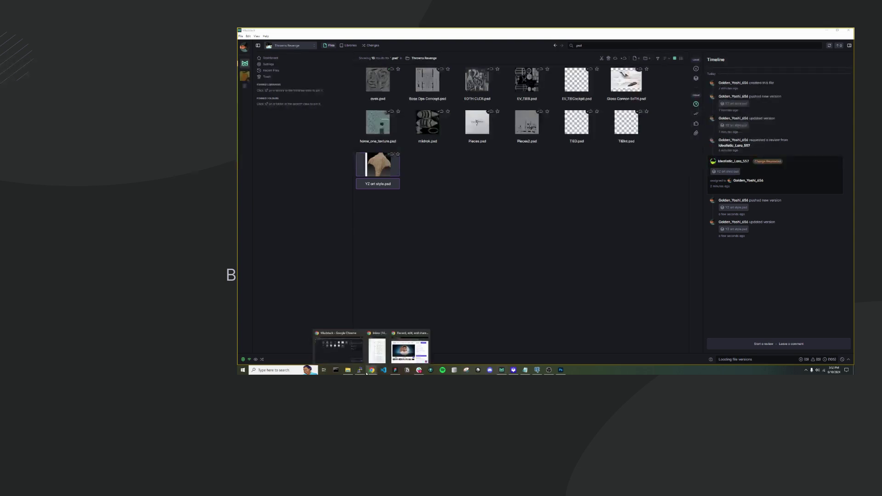
# Check the open change requests on the Mudstack web dashboard in Chrome.
pyautogui.click(340, 358)
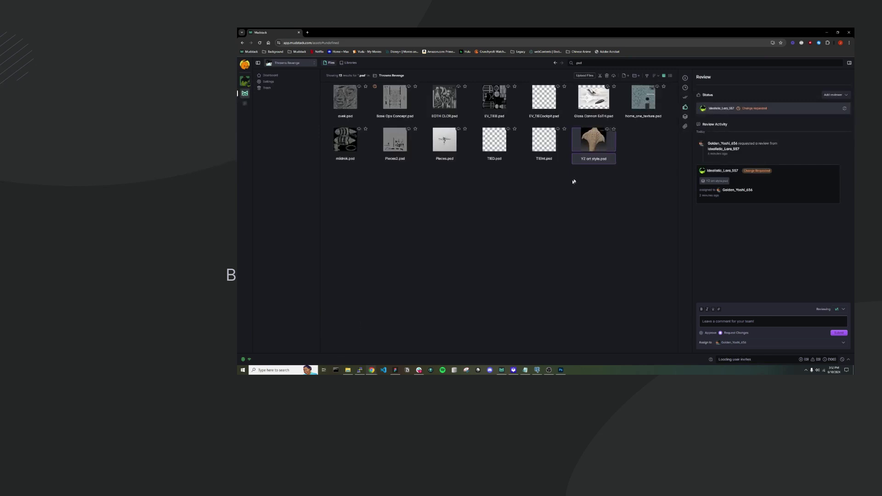
pyautogui.click(274, 75)
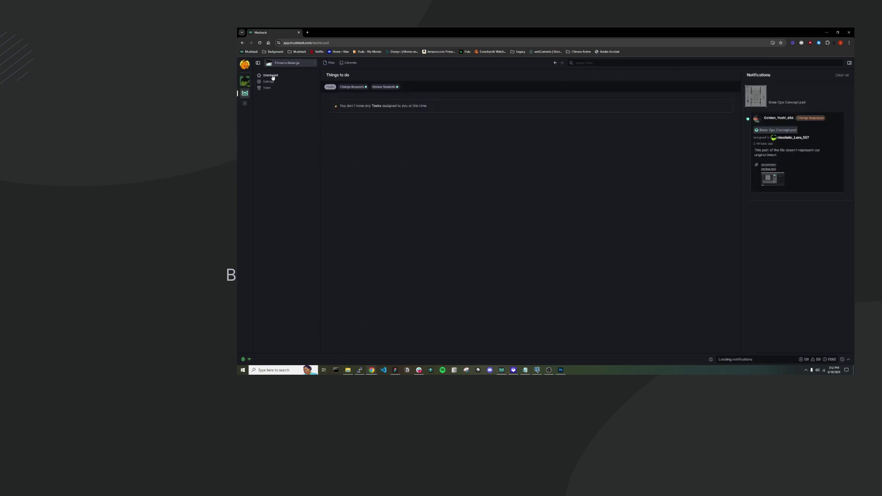
pyautogui.click(350, 88)
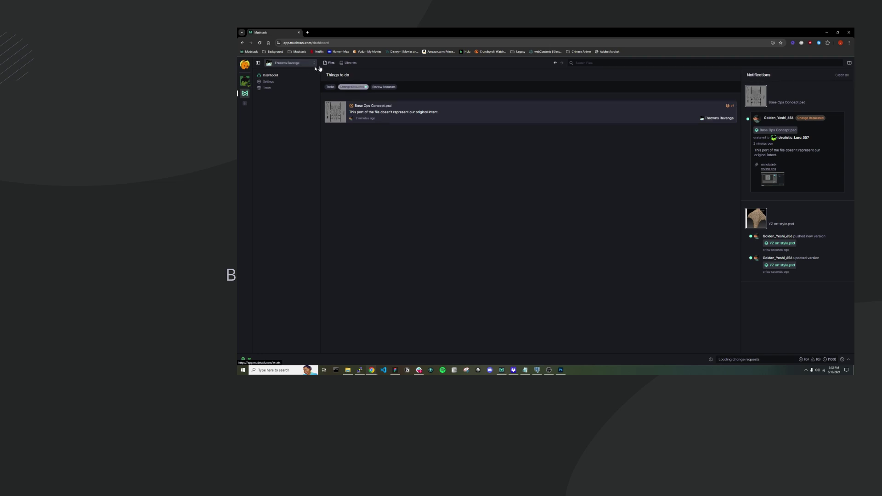
# Back in the desktop app, expand YZ art style.psd's newest version in its history.
pyautogui.click(827, 34)
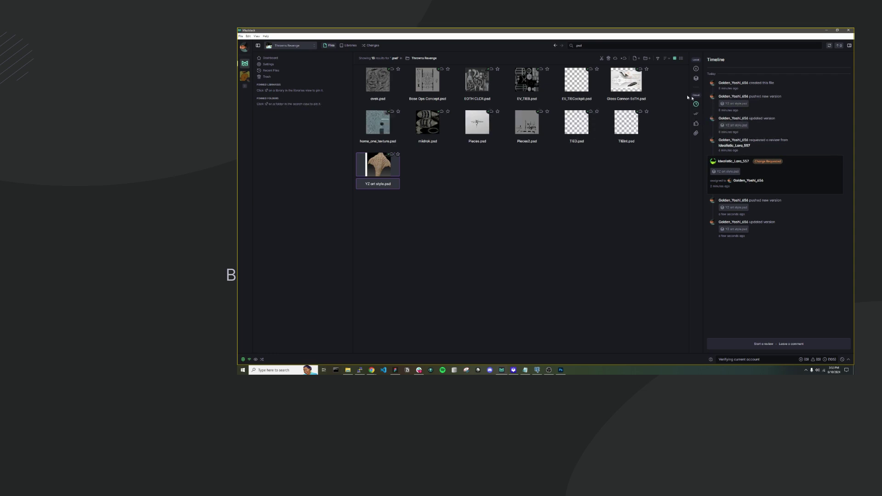
pyautogui.click(696, 78)
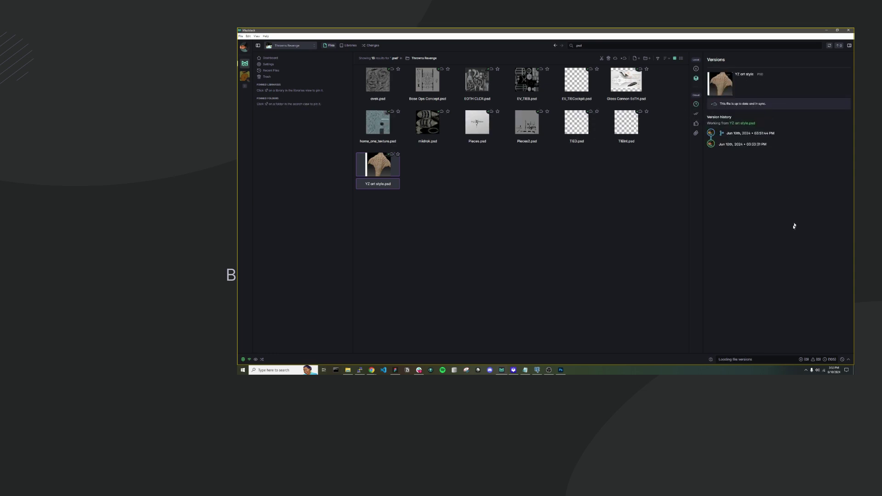
pyautogui.click(752, 134)
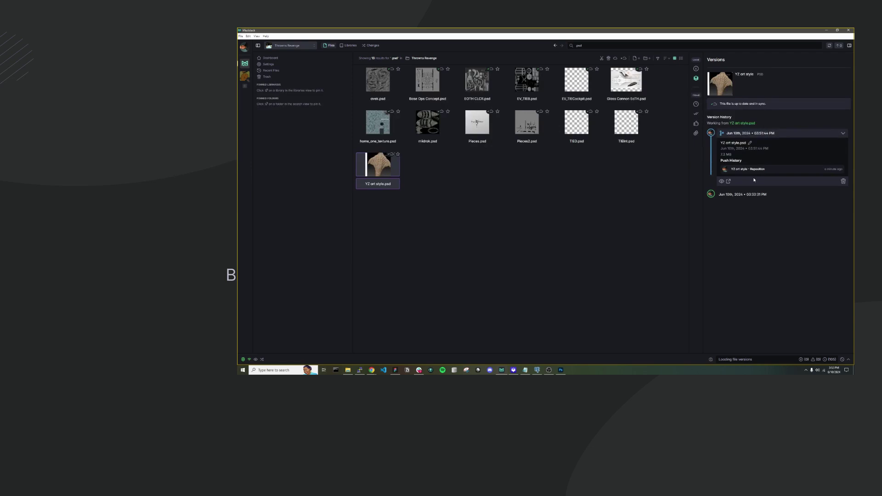